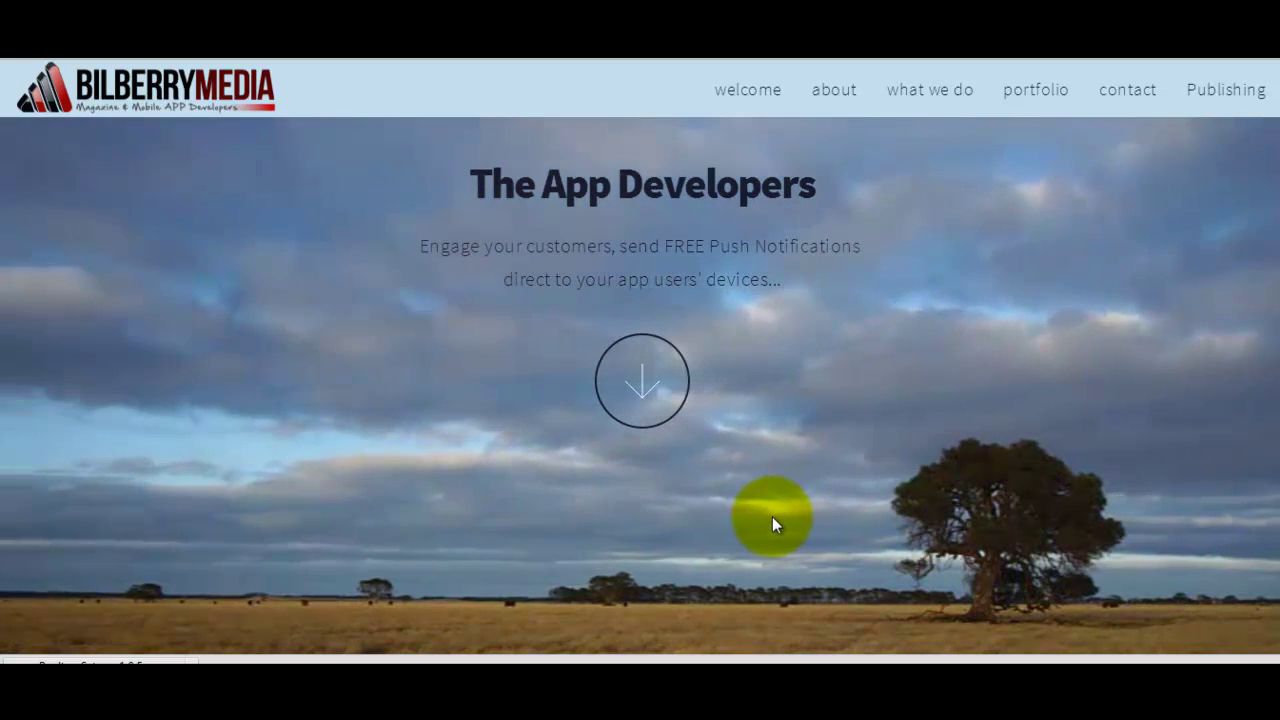
# Open the website's web3site1 images folder from the Explorer jump list.
pyautogui.rightClick(150, 662)
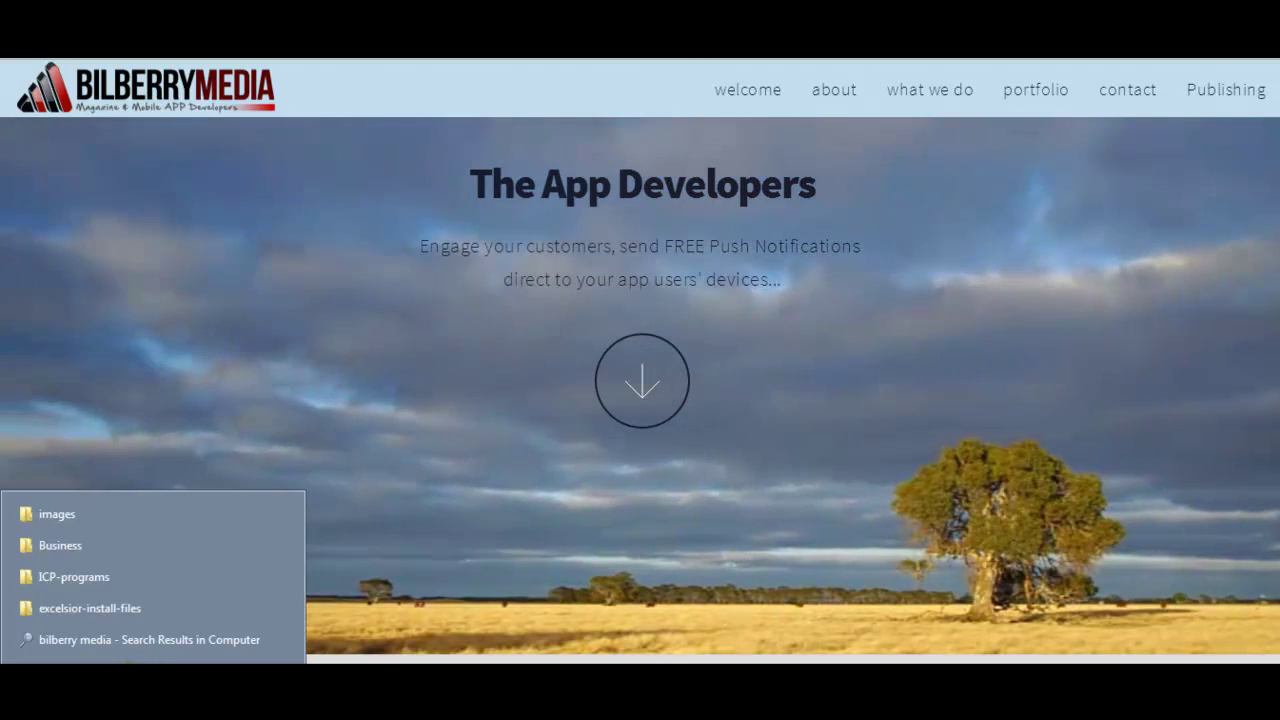
pyautogui.click(57, 514)
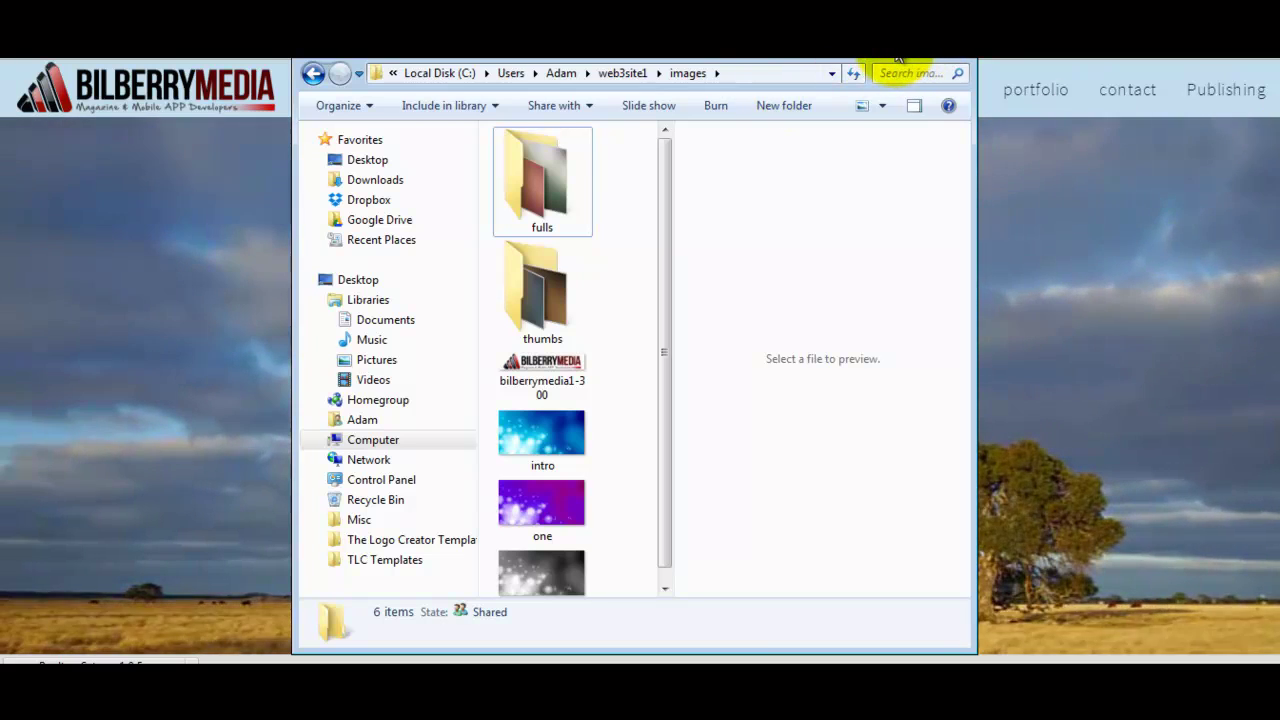
# Minimize the images folder and visit the site's about, what we do and portfolio sections.
pyautogui.click(1143, 314)
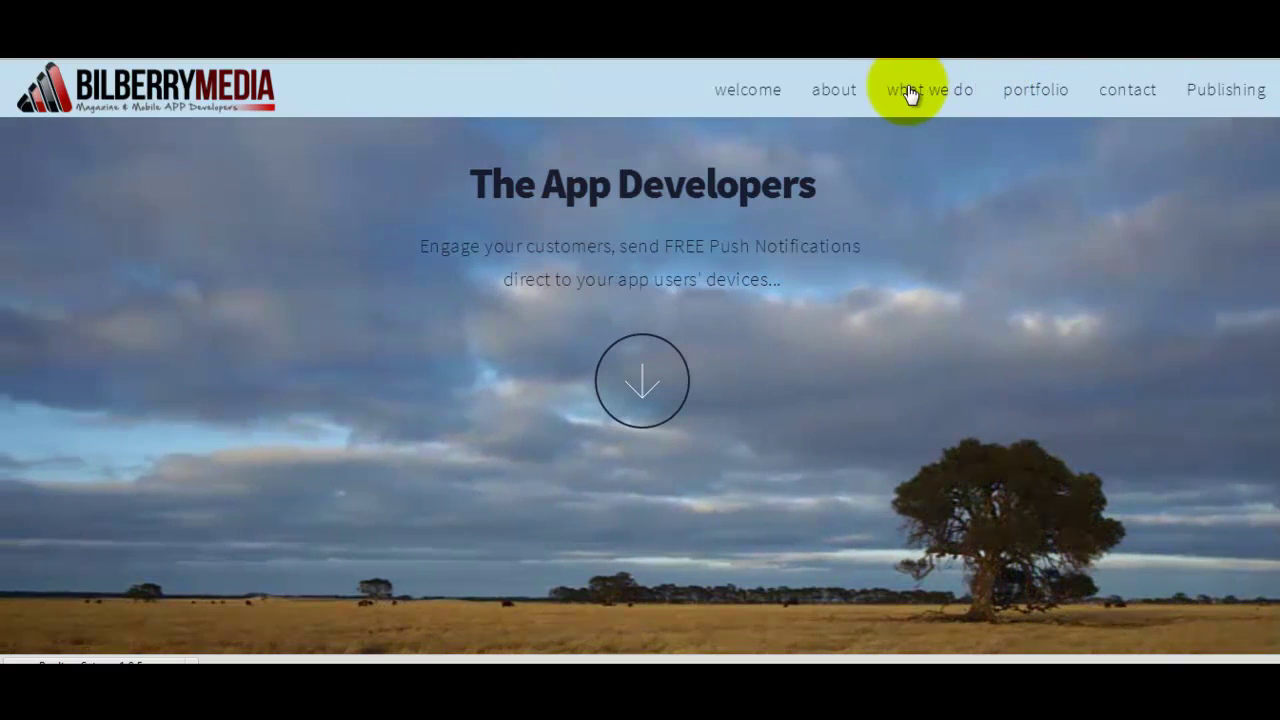
pyautogui.click(837, 91)
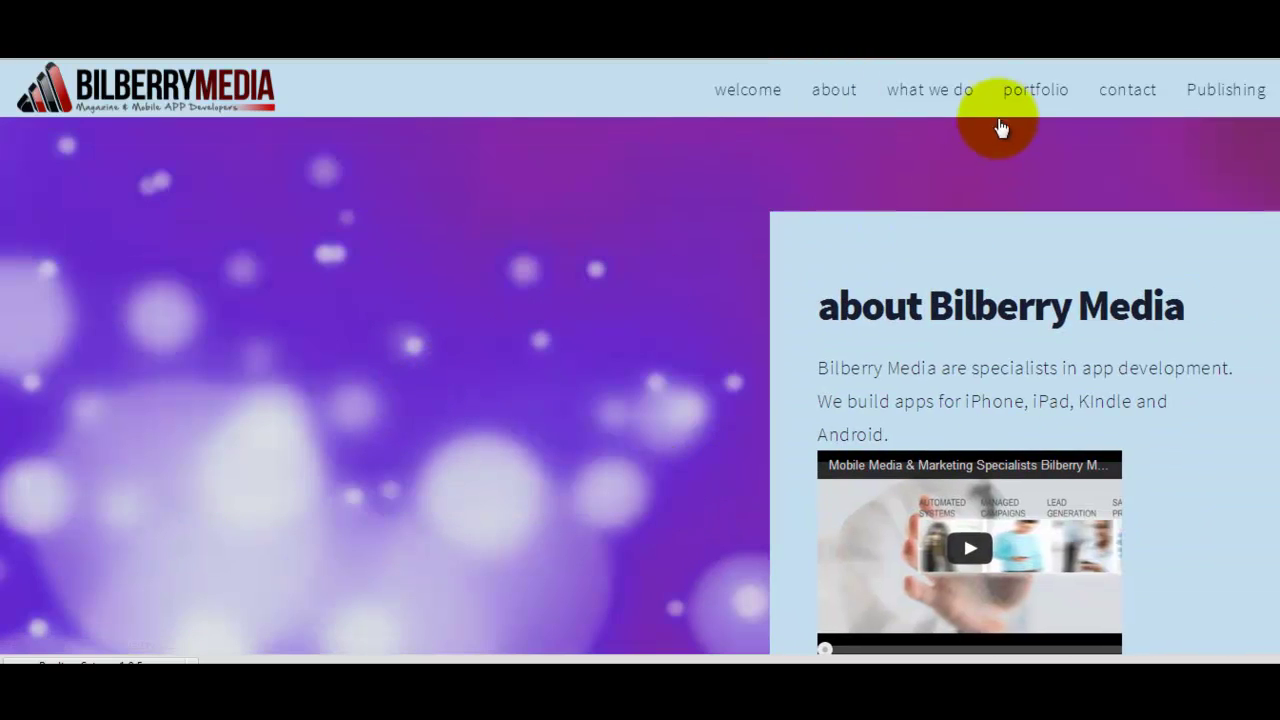
pyautogui.click(935, 90)
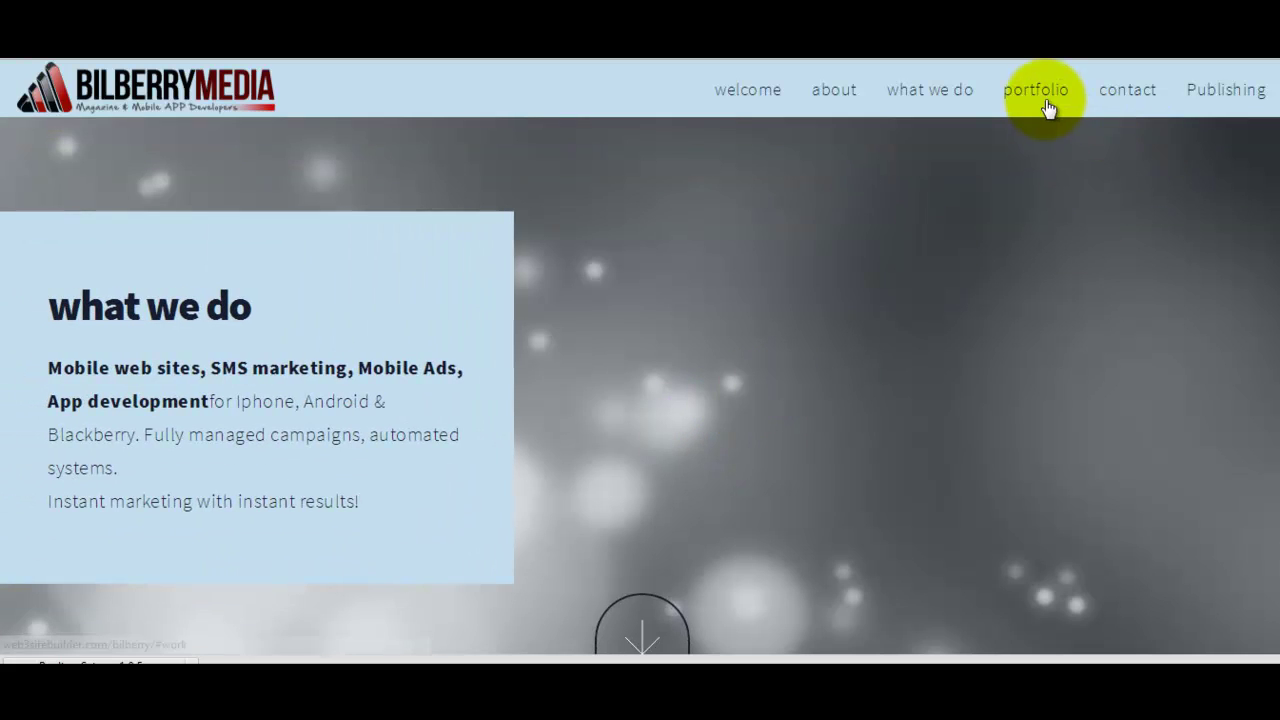
pyautogui.click(1046, 100)
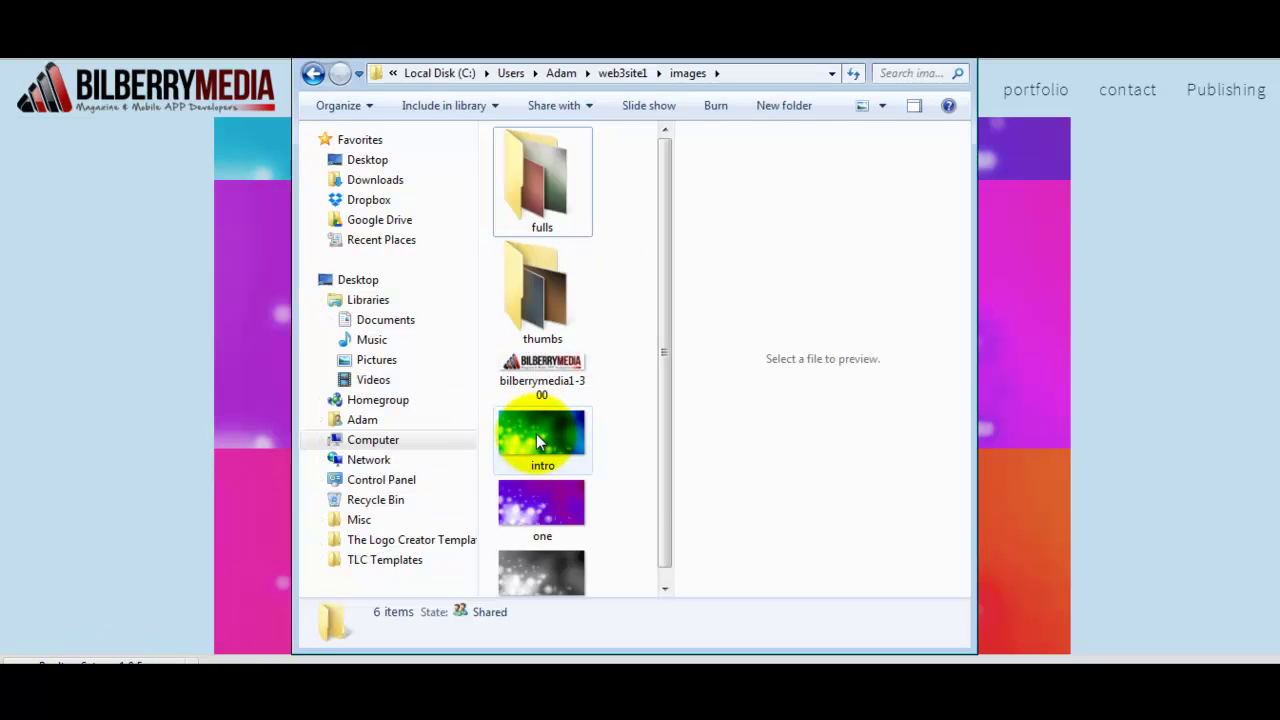
# Confirm the intro image measures 1400 x 715, then bring Paint.NET to the front.
pyautogui.moveTo(538, 442)
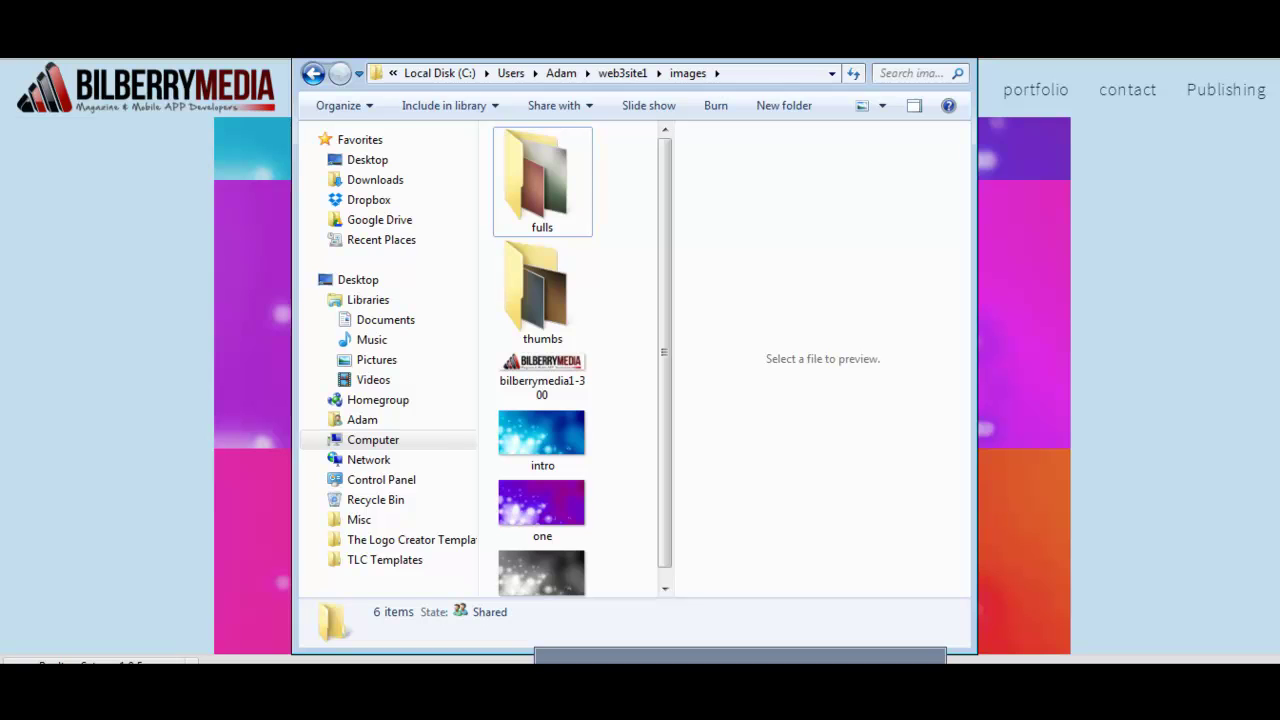
pyautogui.click(740, 656)
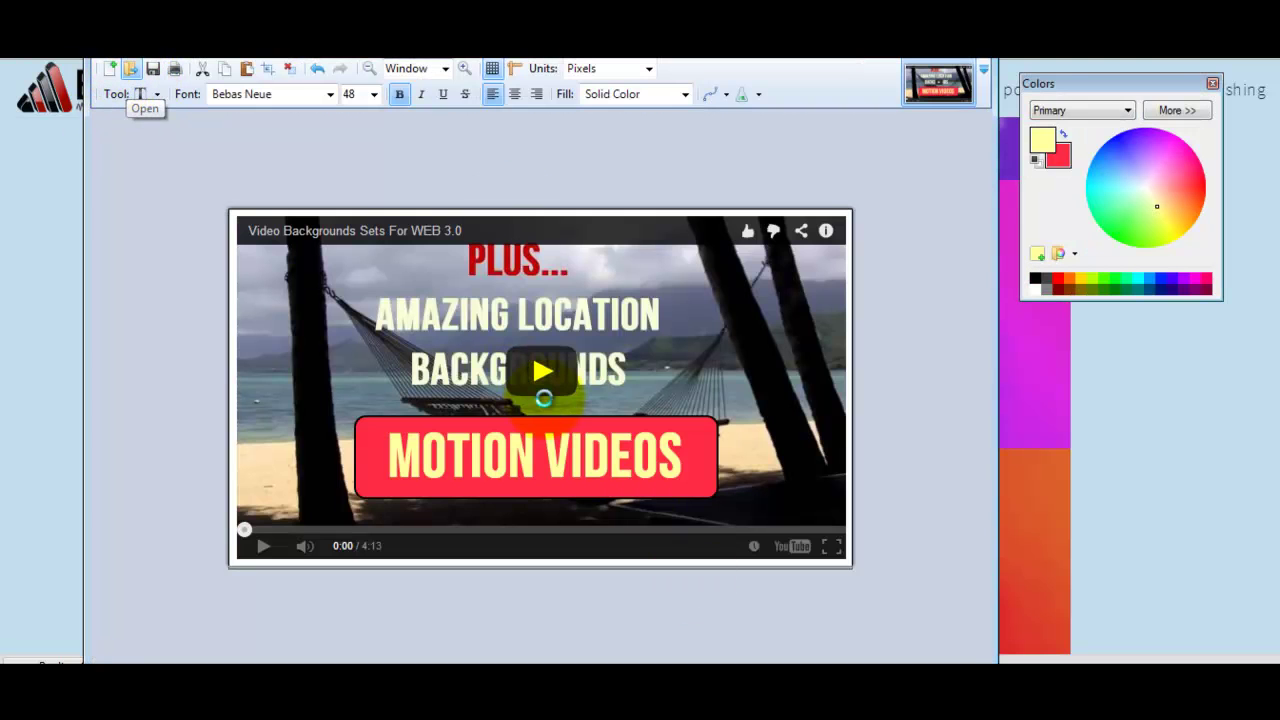
# Open the blue intro background image from the site's images folder.
pyautogui.hotkey('ctrl', 'o')
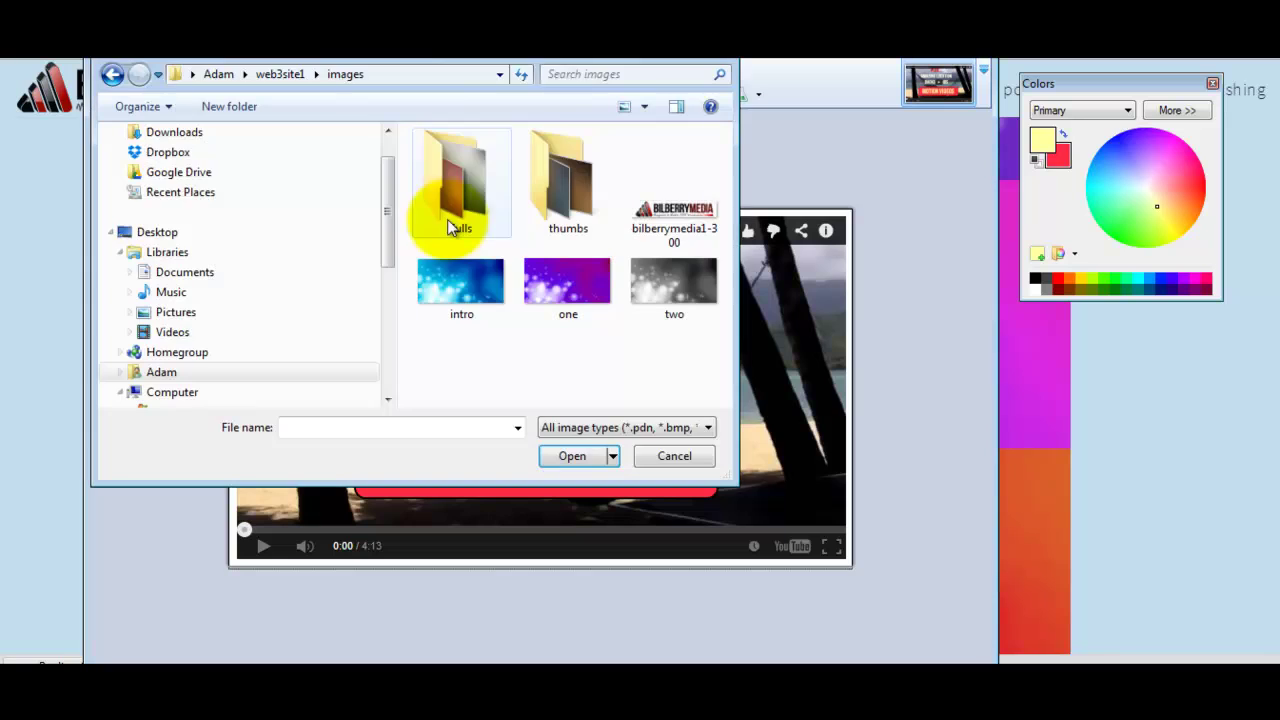
pyautogui.doubleClick(479, 283)
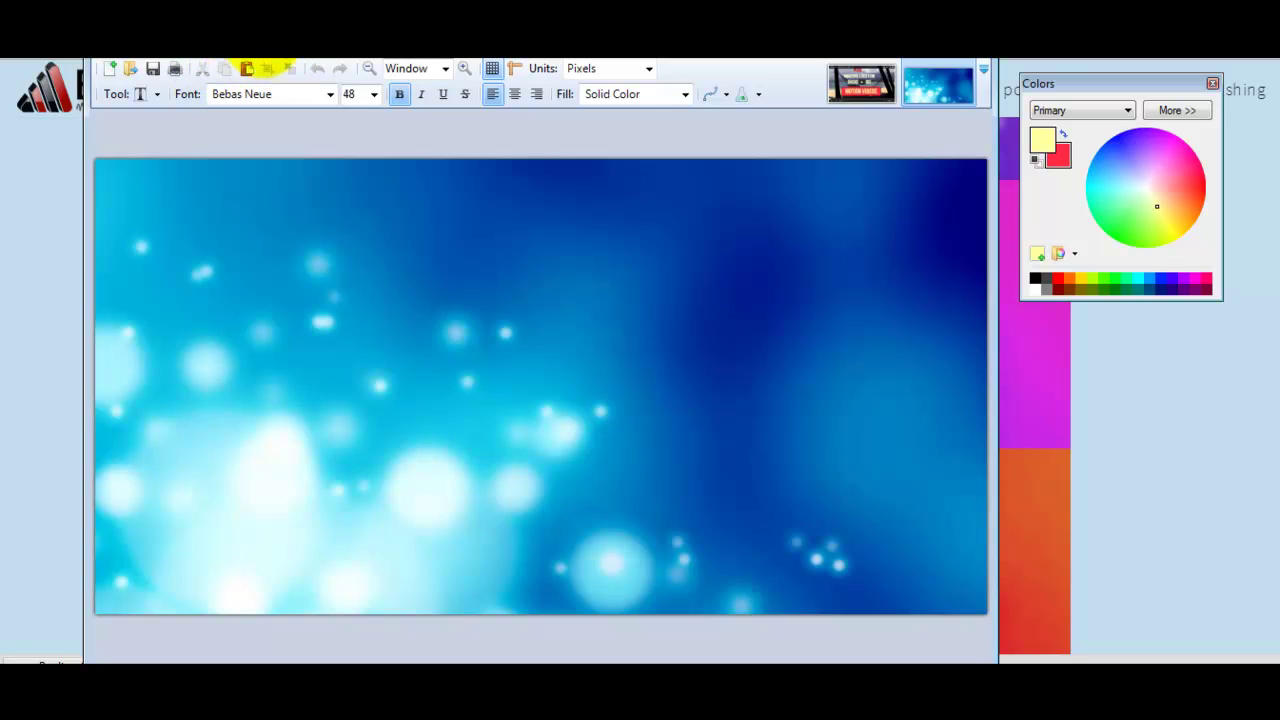
pyautogui.moveTo(314, 165); pyautogui.dragTo(314, 223)
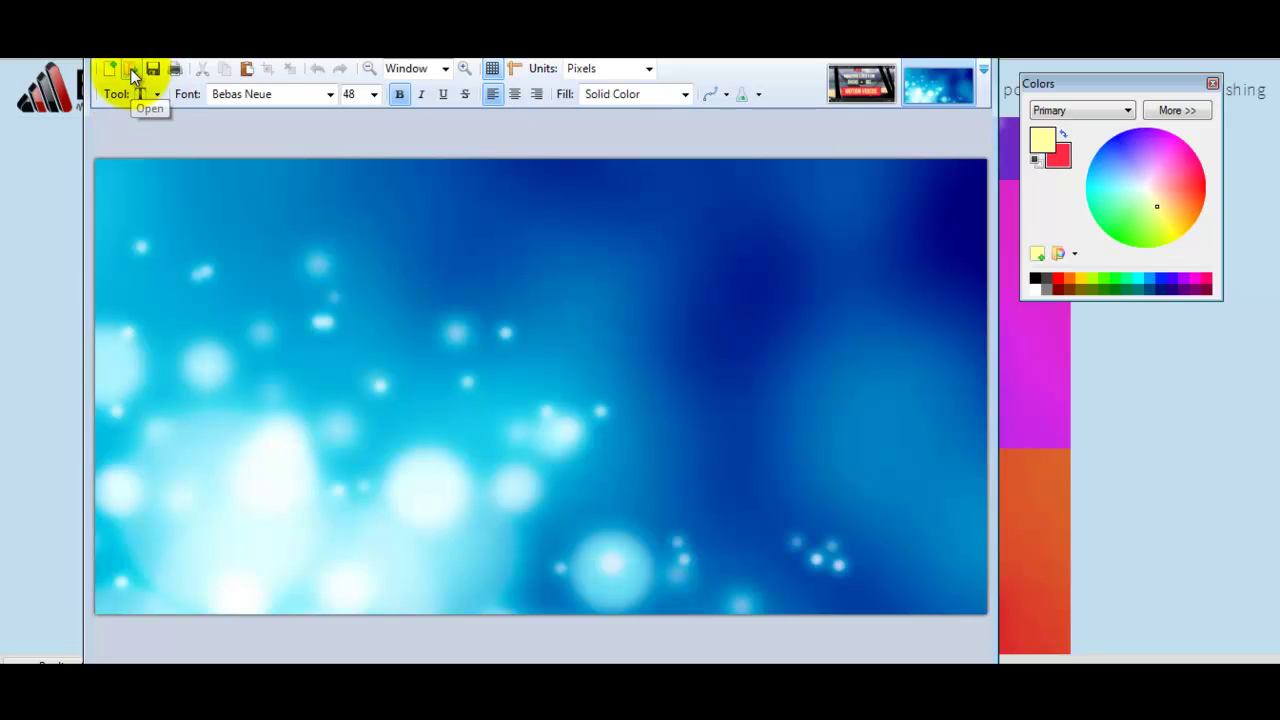
# Open the 06Tr group photo from Pictures > 100 People Images.
pyautogui.click(133, 75)
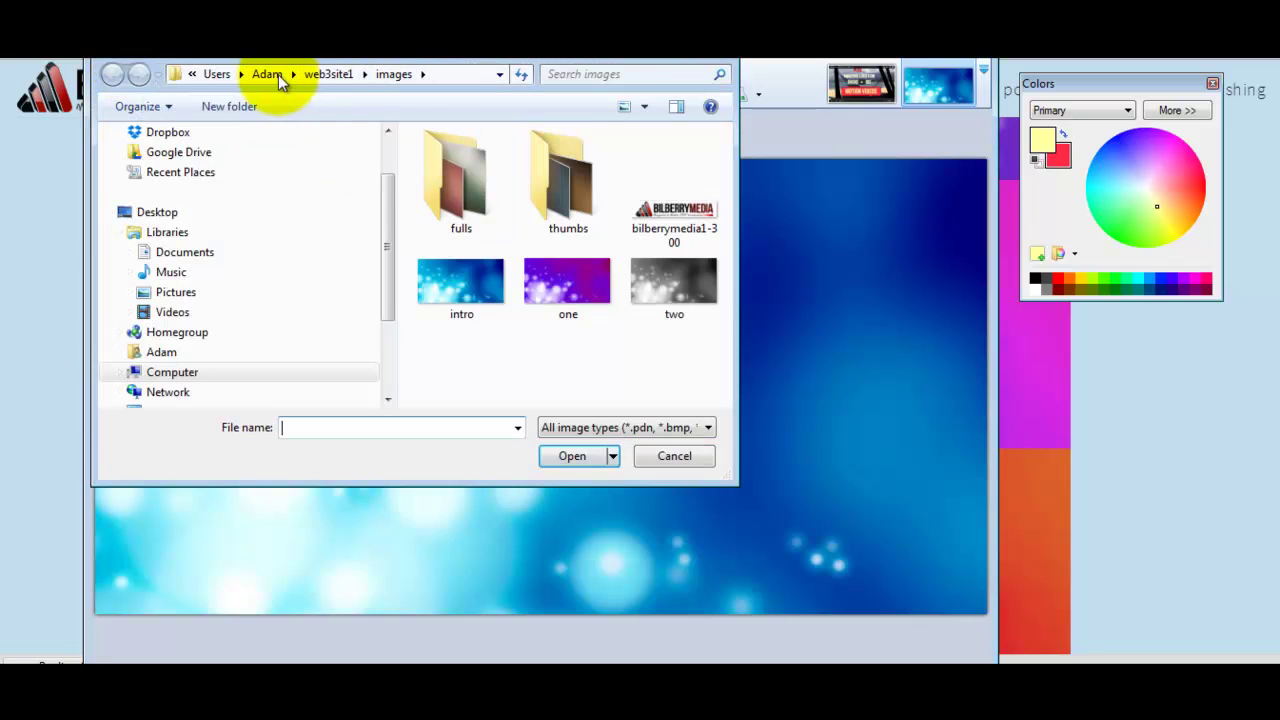
pyautogui.click(223, 294)
pyautogui.doubleClick(475, 236)
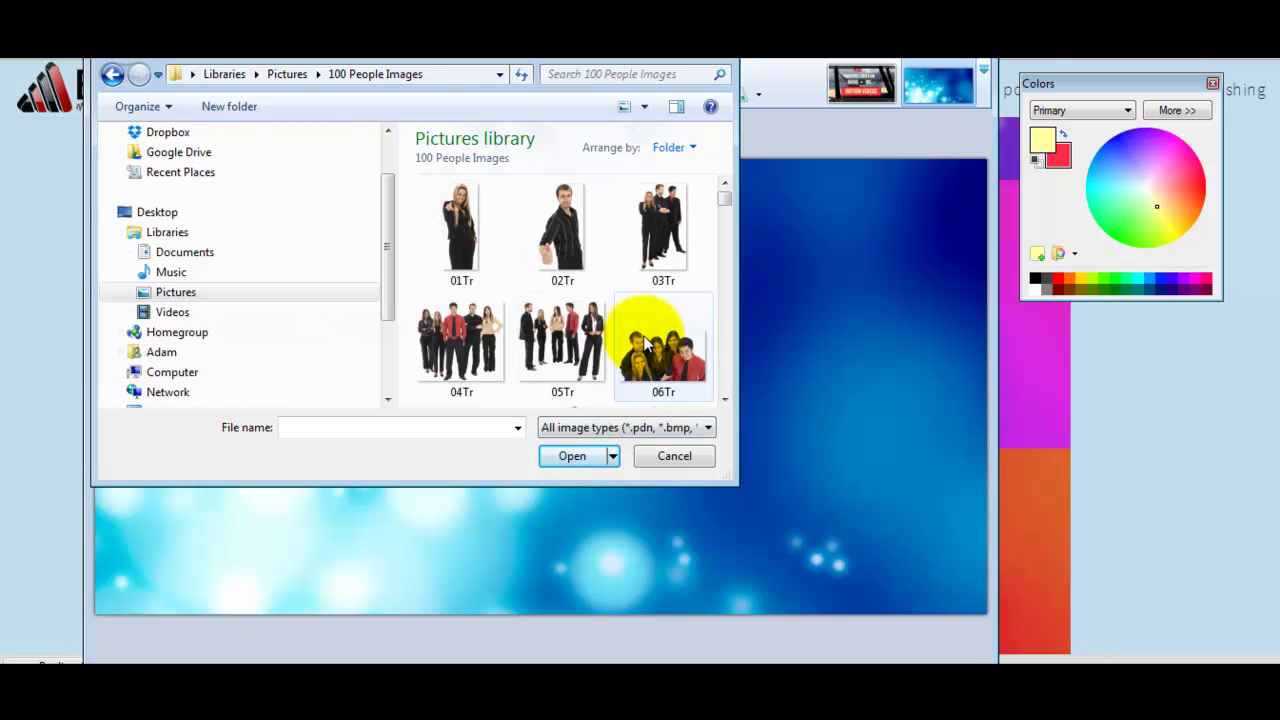
pyautogui.click(673, 351)
pyautogui.click(569, 456)
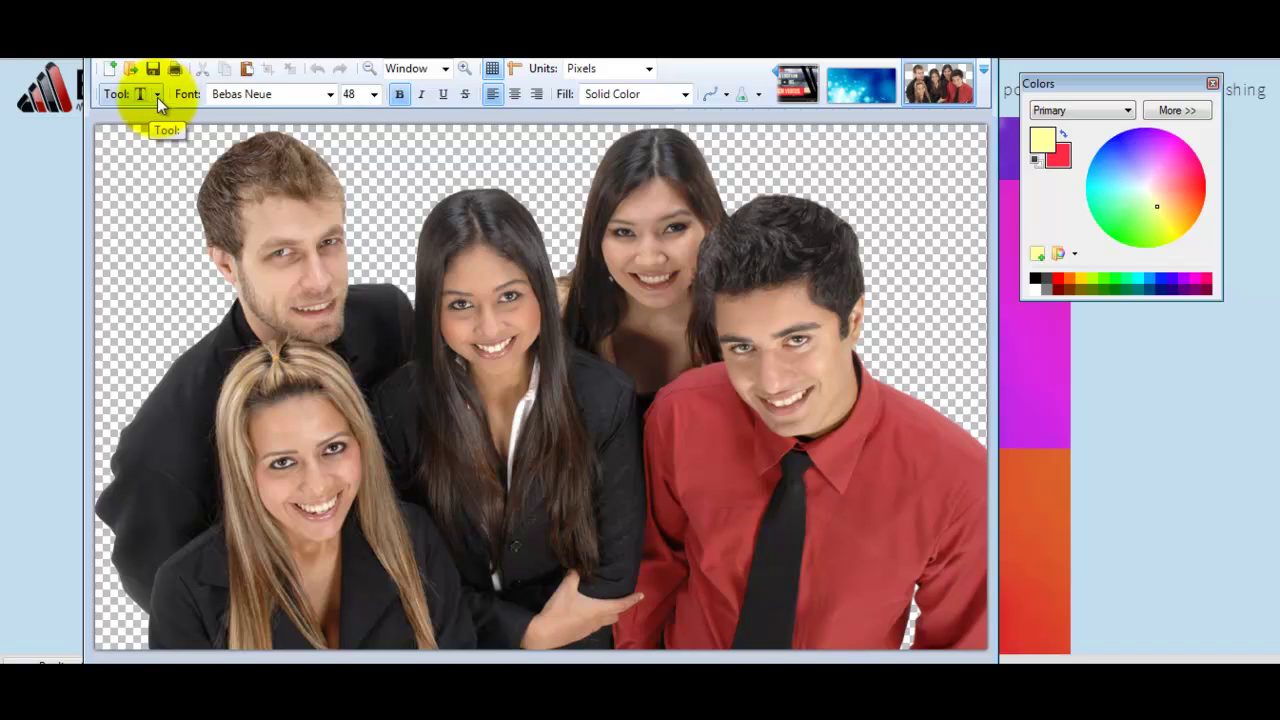
# Copy the whole 06Tr photo into the blue intro image and stretch it across the canvas.
pyautogui.click(157, 97)
pyautogui.click(148, 162)
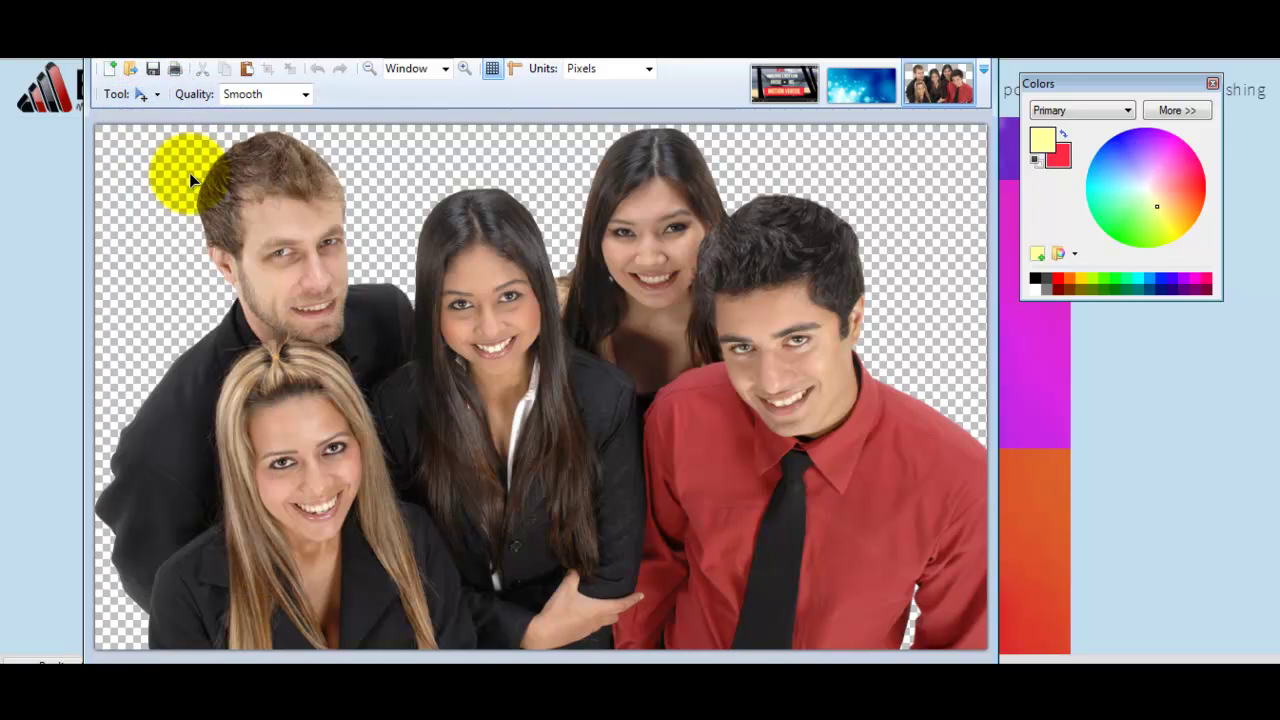
pyautogui.hotkey('ctrl', 'a')
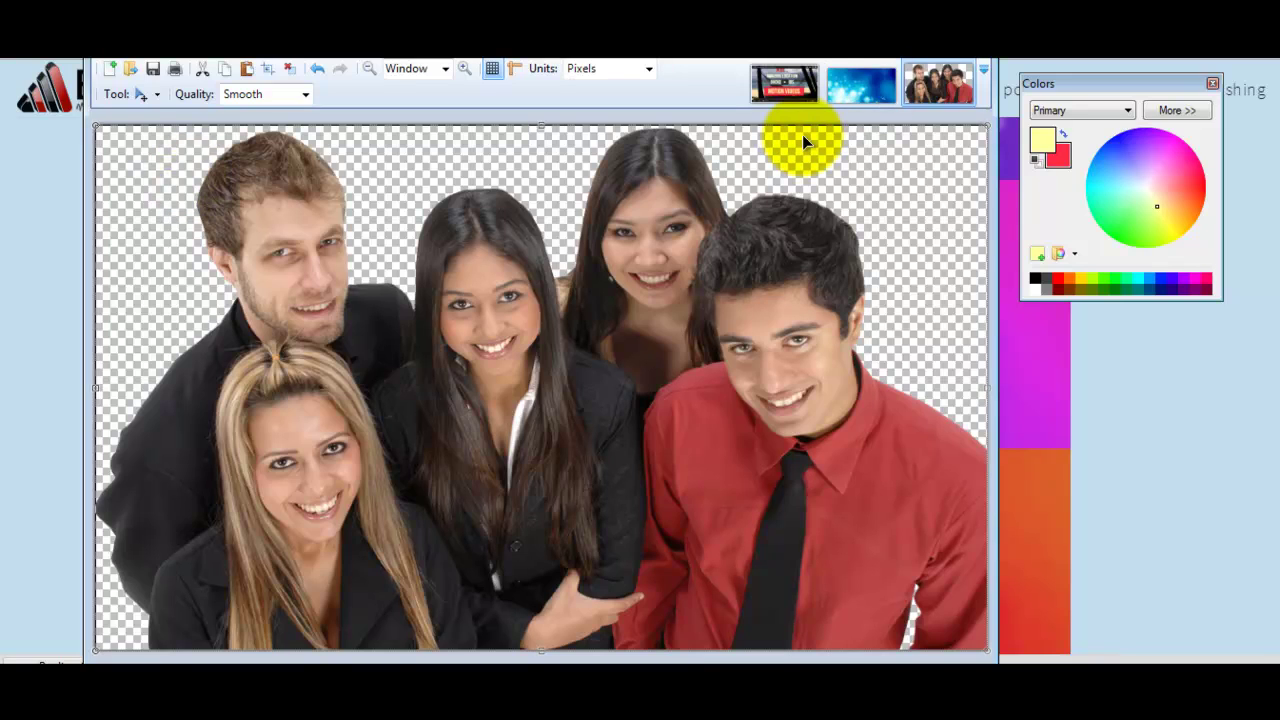
pyautogui.click(862, 96)
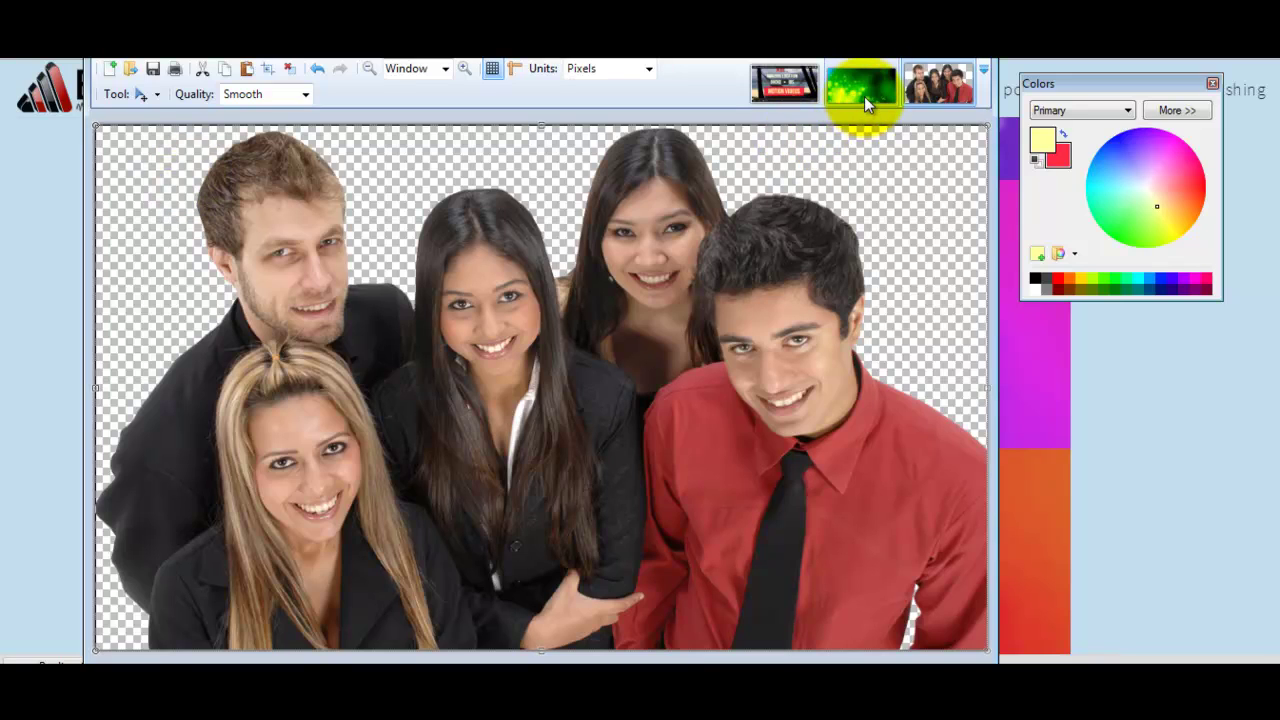
pyautogui.hotkey('ctrl', 'v')
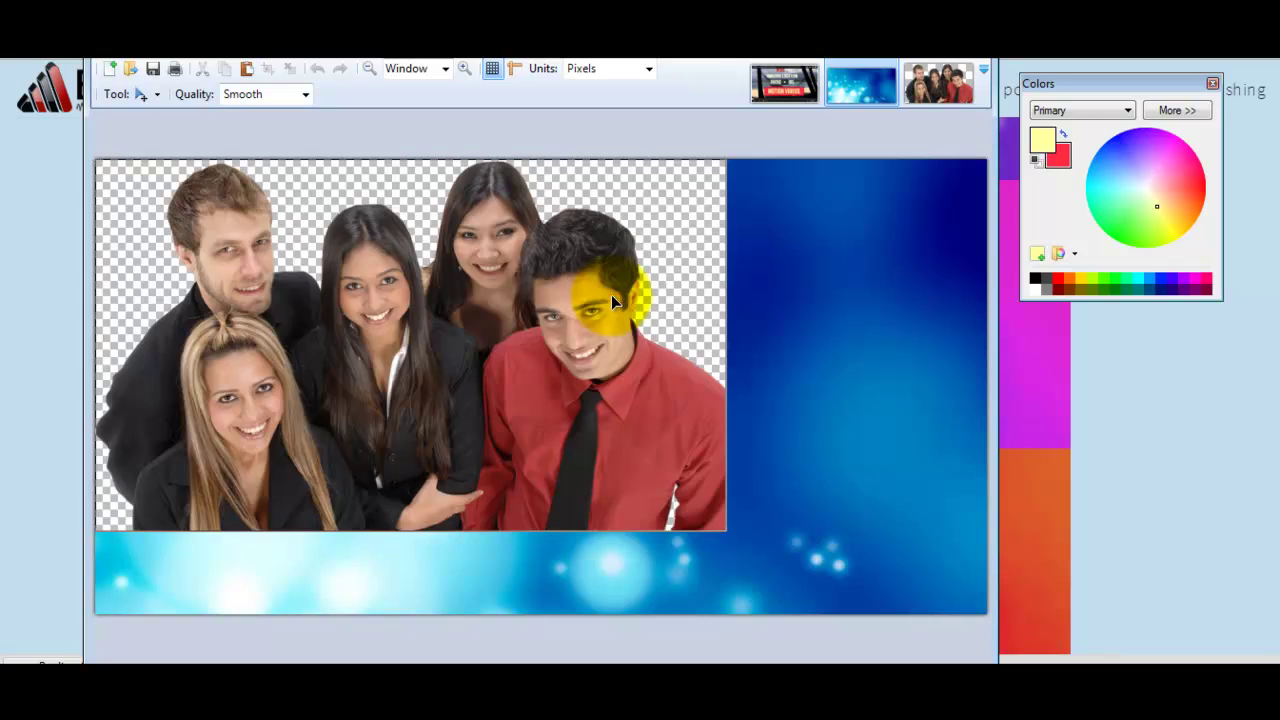
pyautogui.moveTo(726, 530); pyautogui.dragTo(880, 605)
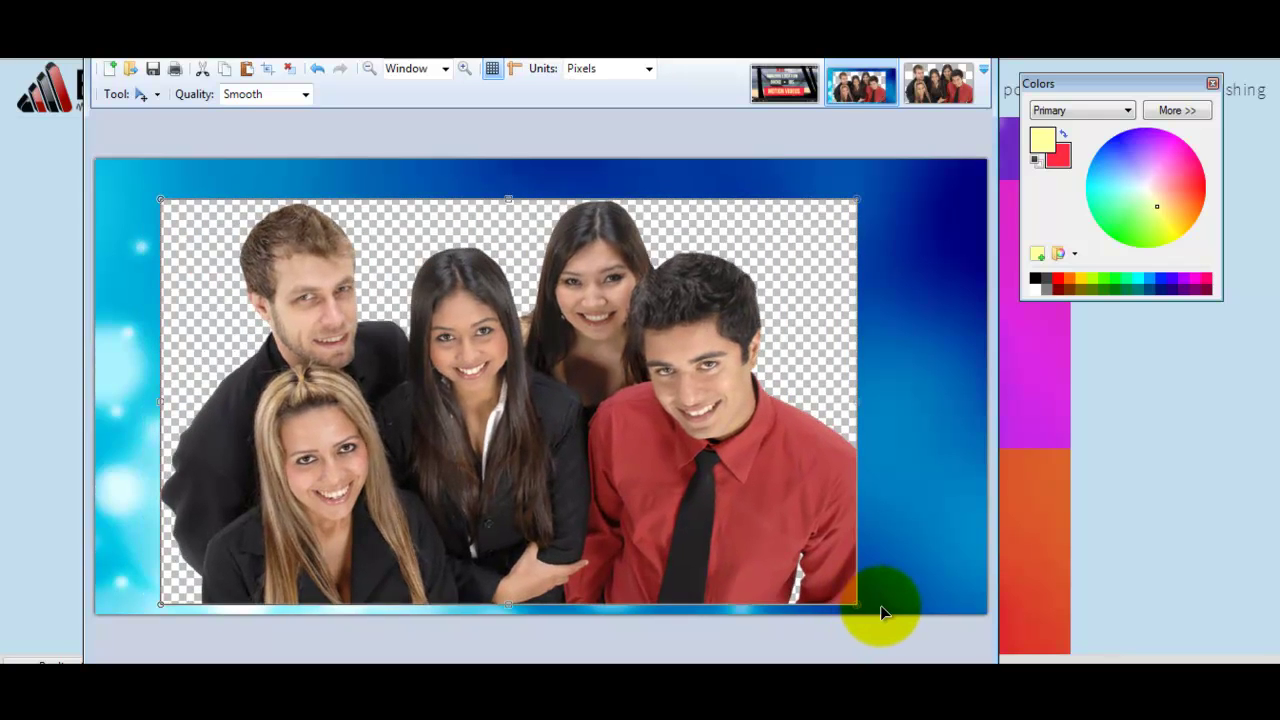
pyautogui.moveTo(160, 199); pyautogui.dragTo(90, 155)
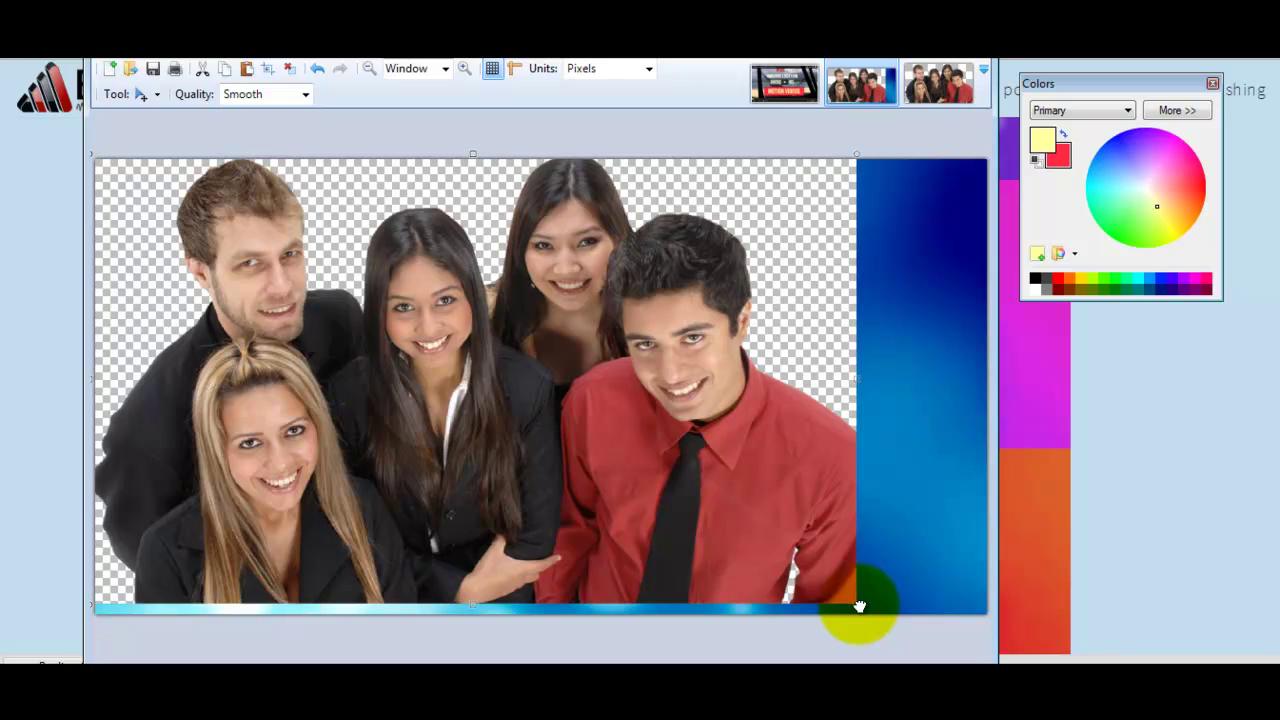
pyautogui.moveTo(859, 604); pyautogui.dragTo(983, 628)
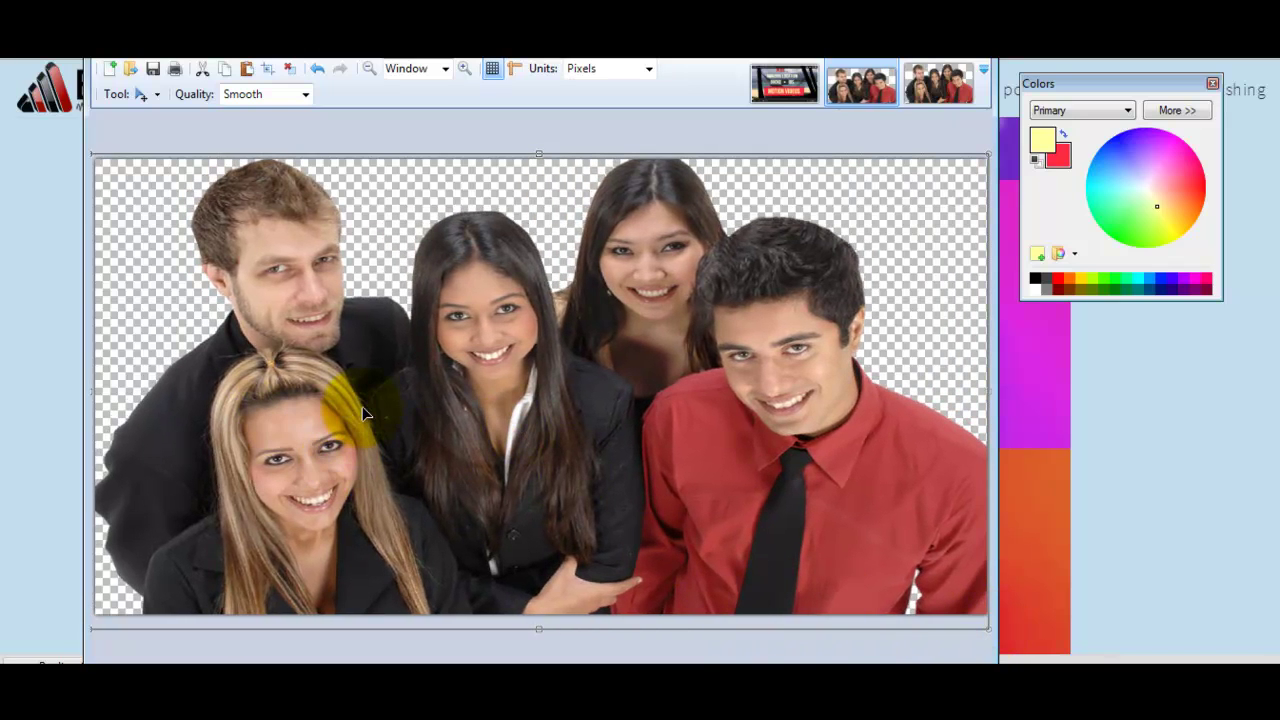
# Save the edited intro image as a JPEG at quality 95.
pyautogui.click(150, 68)
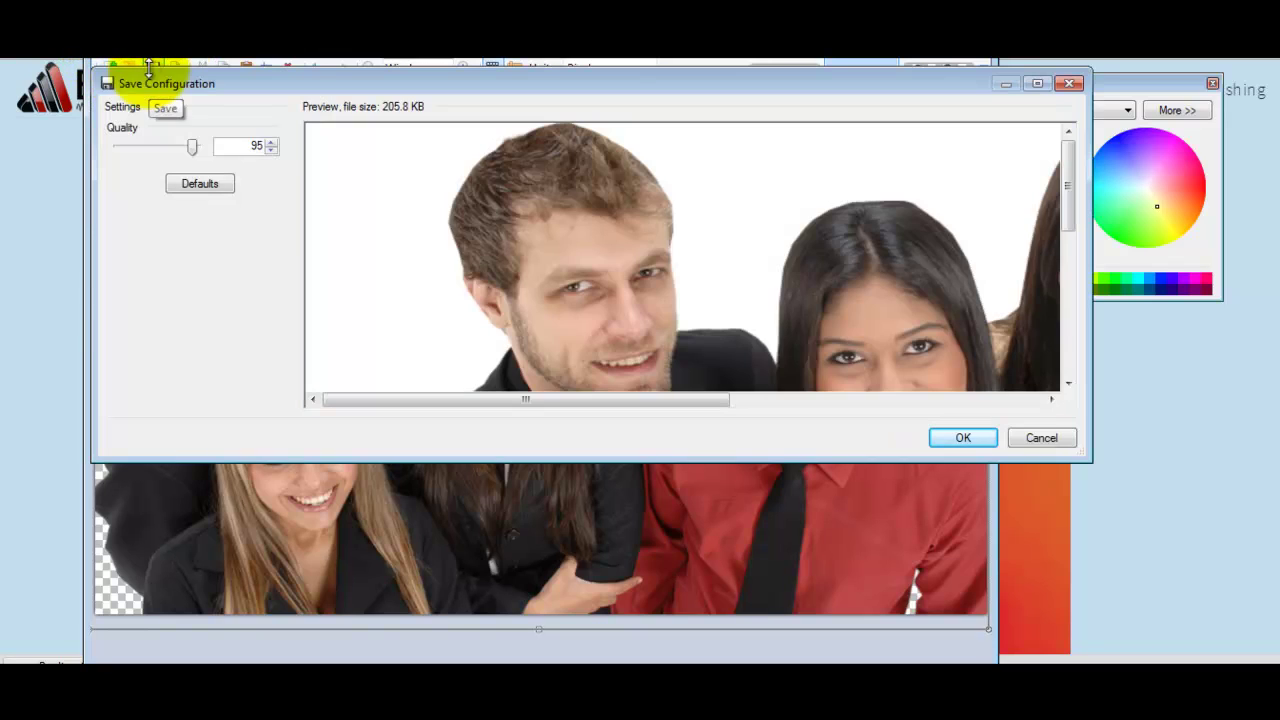
pyautogui.click(958, 440)
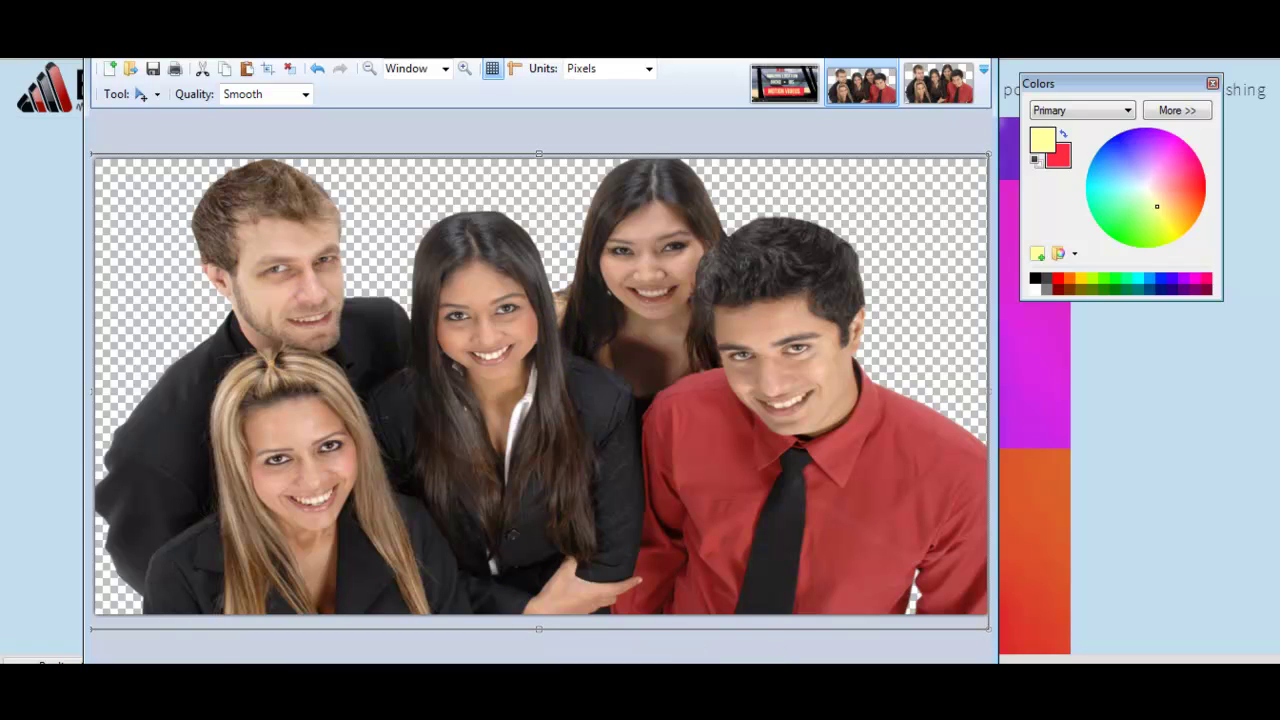
pyautogui.rightClick(129, 662)
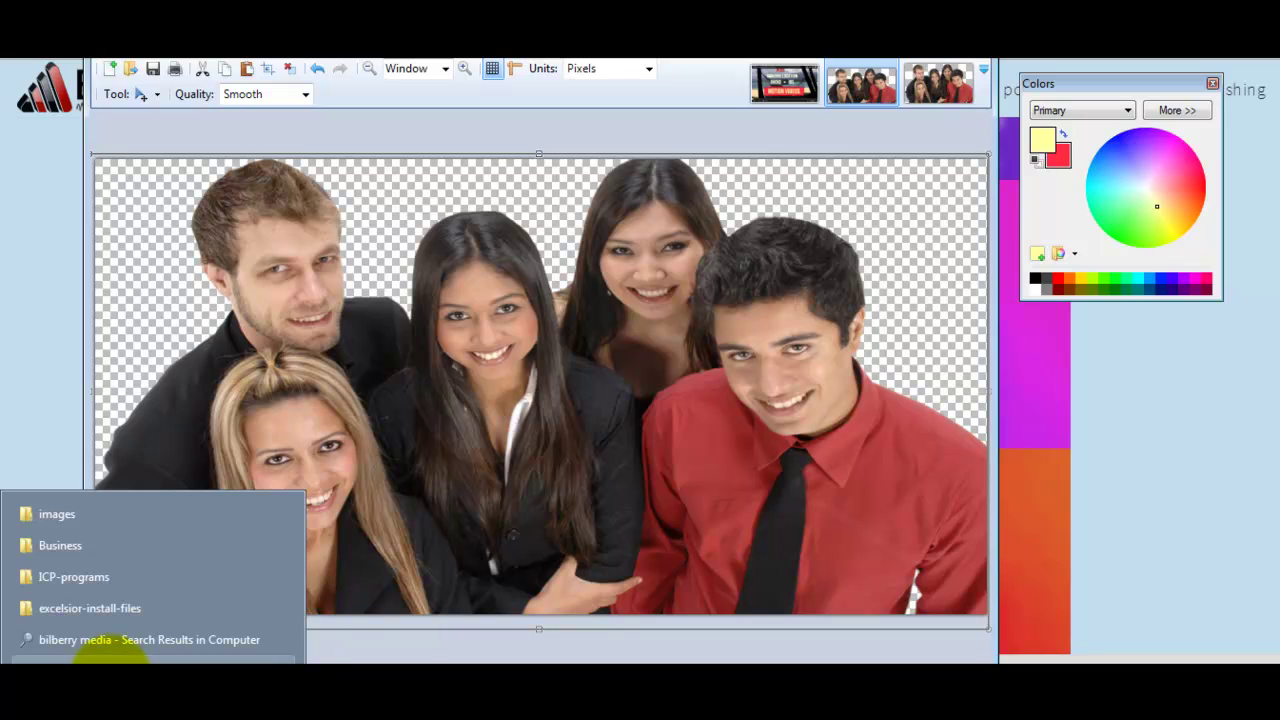
# Open the web3site1 images folder and check the intro thumbnail shows the group photo.
pyautogui.click(97, 654)
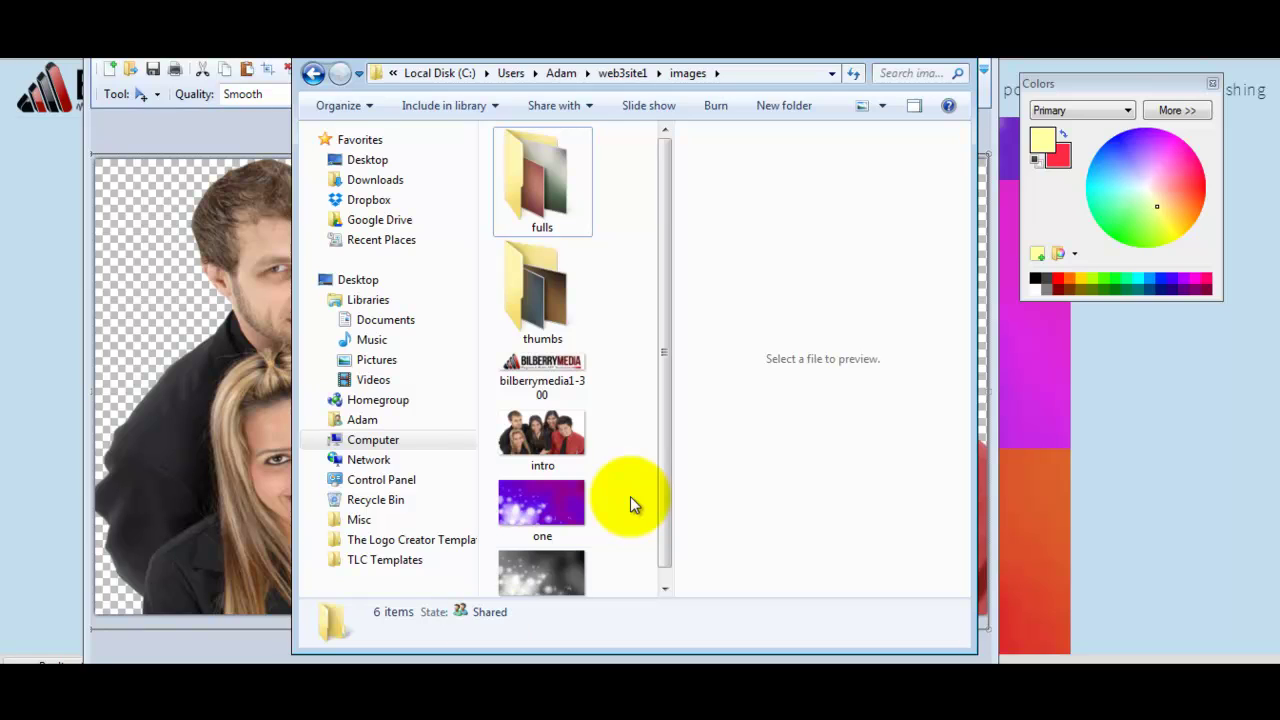
pyautogui.rightClick(160, 662)
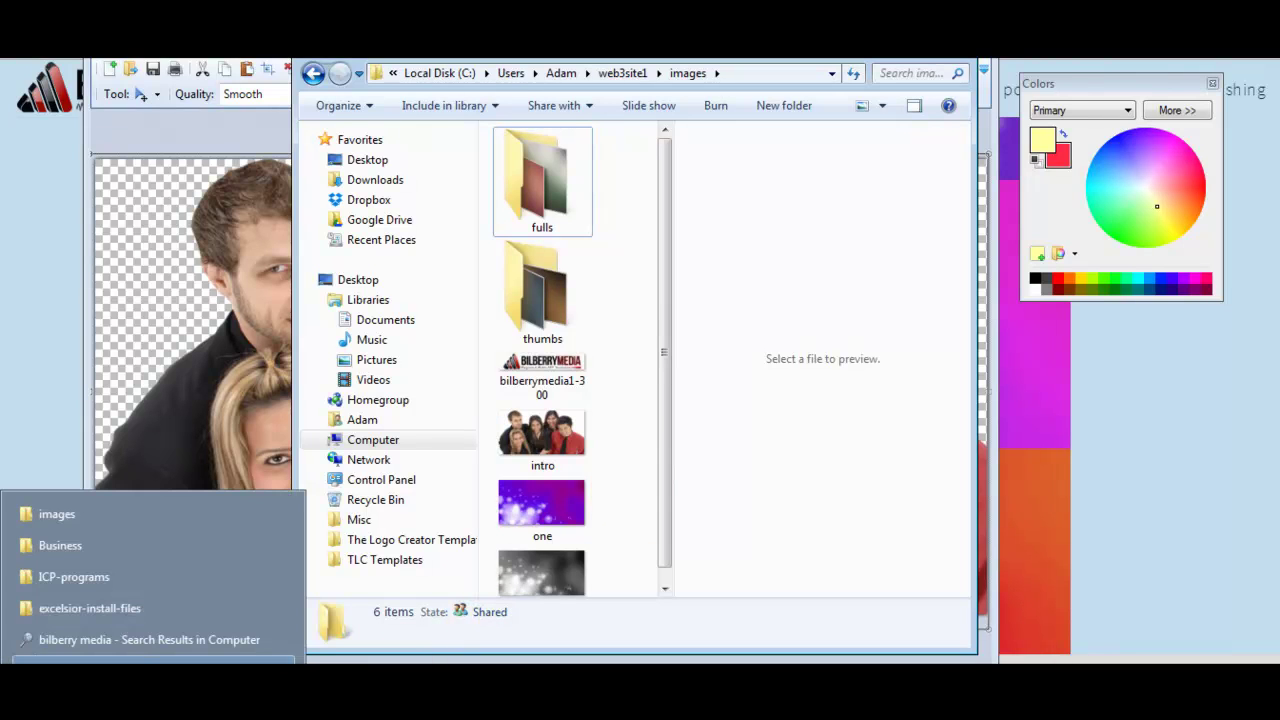
# Open the Business folder, go up to Dropbox html5-ImageSets and select the Golf set.
pyautogui.click(70, 543)
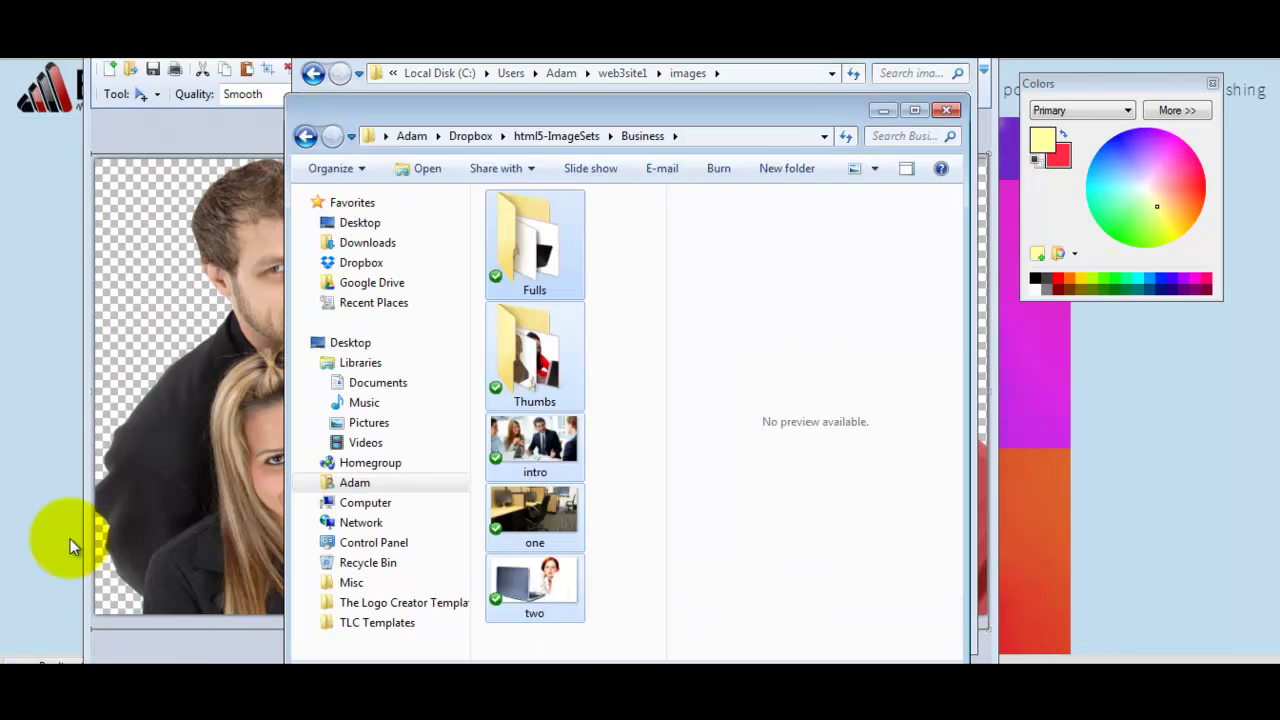
pyautogui.click(549, 133)
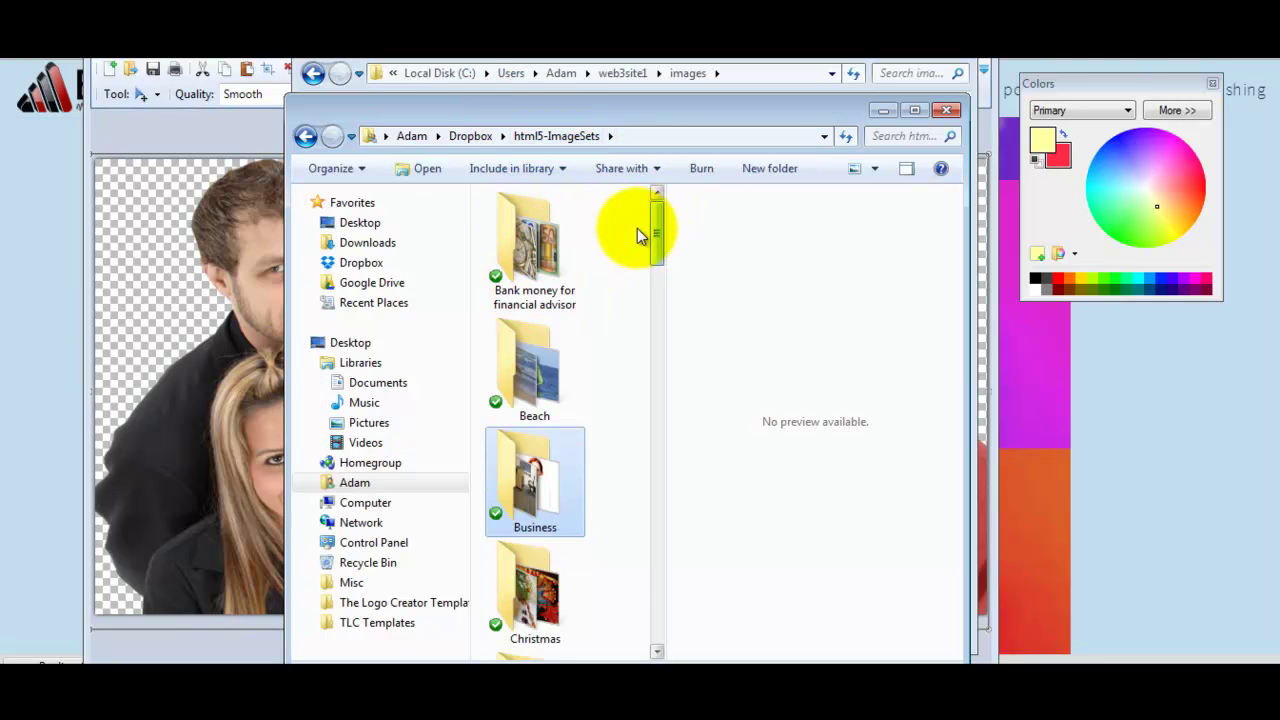
pyautogui.moveTo(658, 236); pyautogui.dragTo(652, 342)
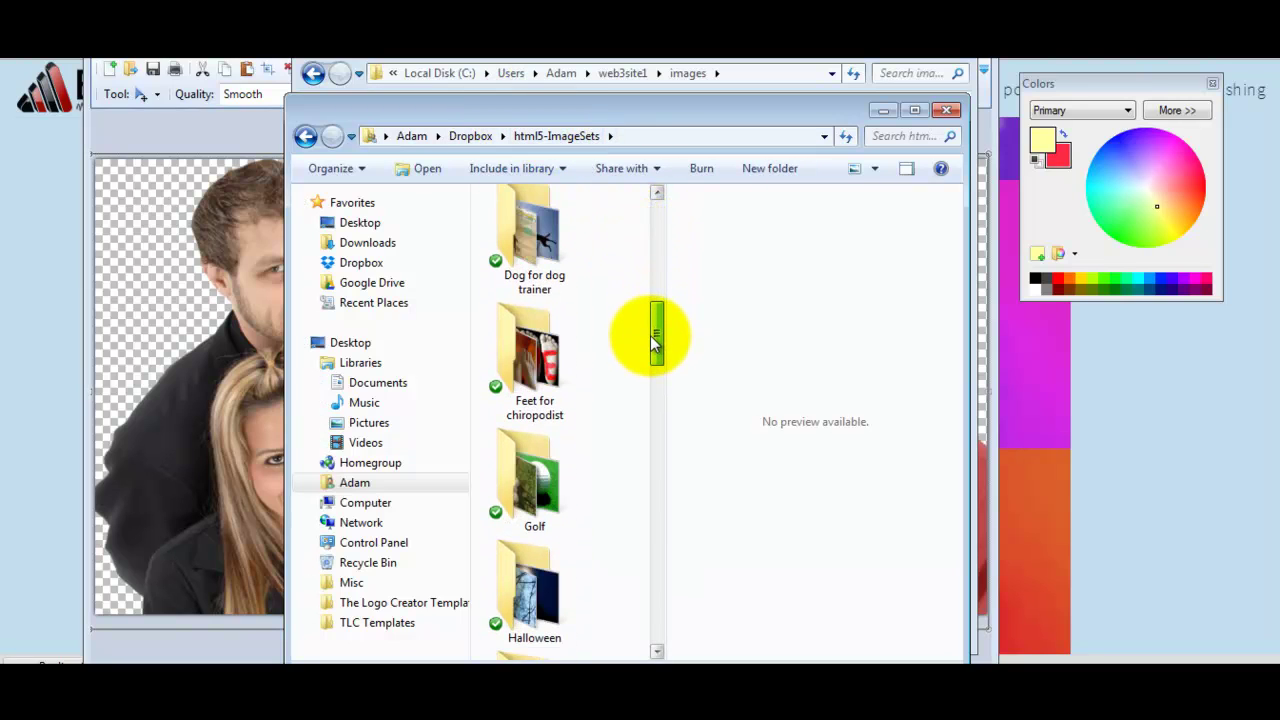
pyautogui.click(537, 468)
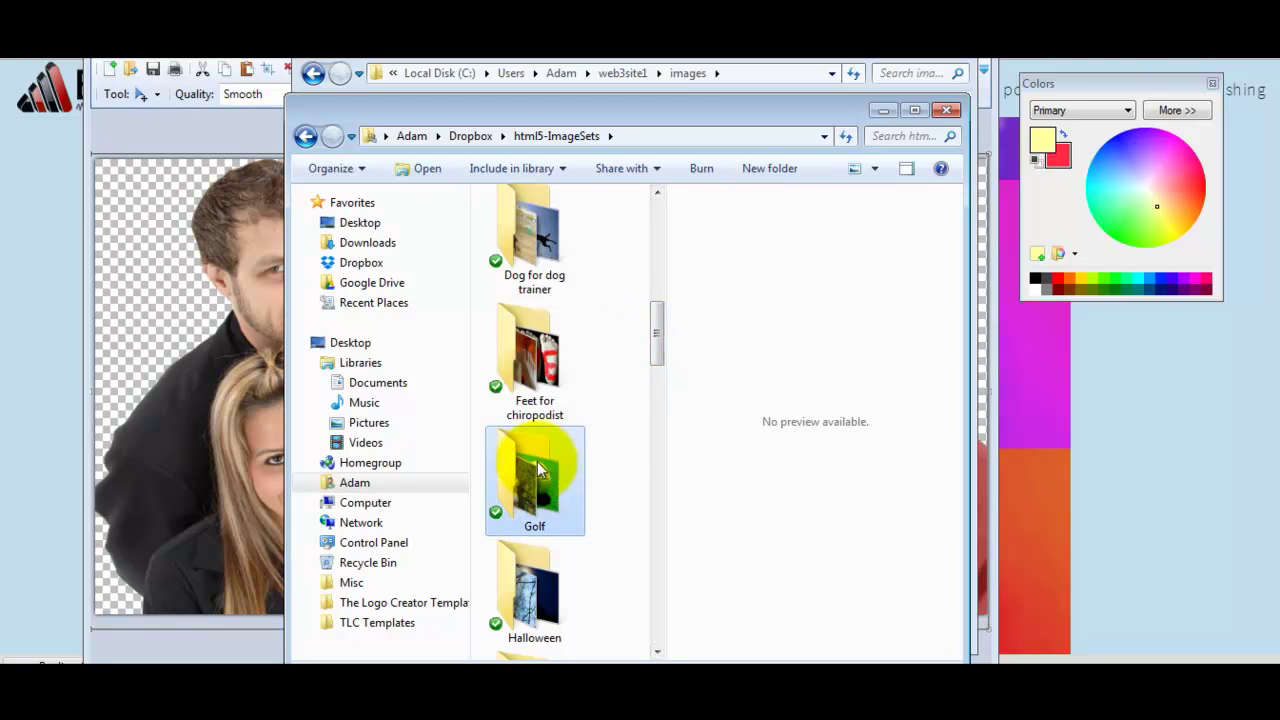
# Open the Golf image set and select all five of its items.
pyautogui.doubleClick(537, 463)
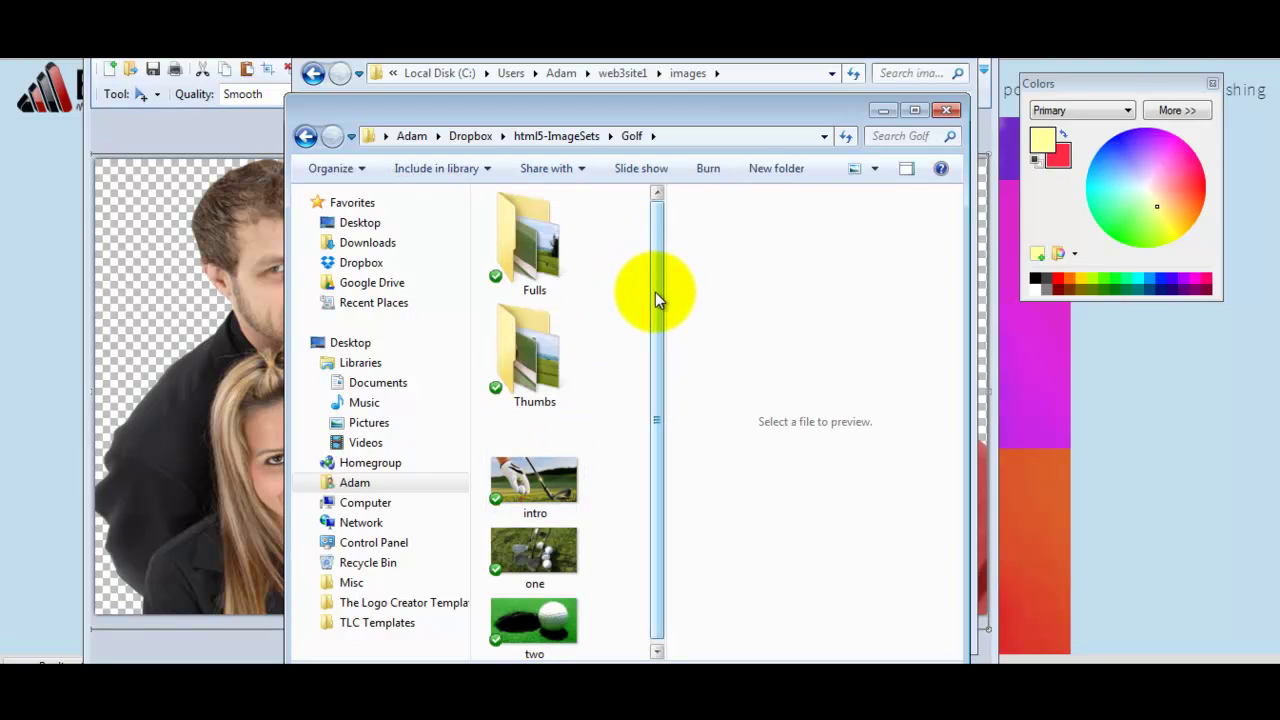
pyautogui.moveTo(655, 292); pyautogui.dragTo(660, 372)
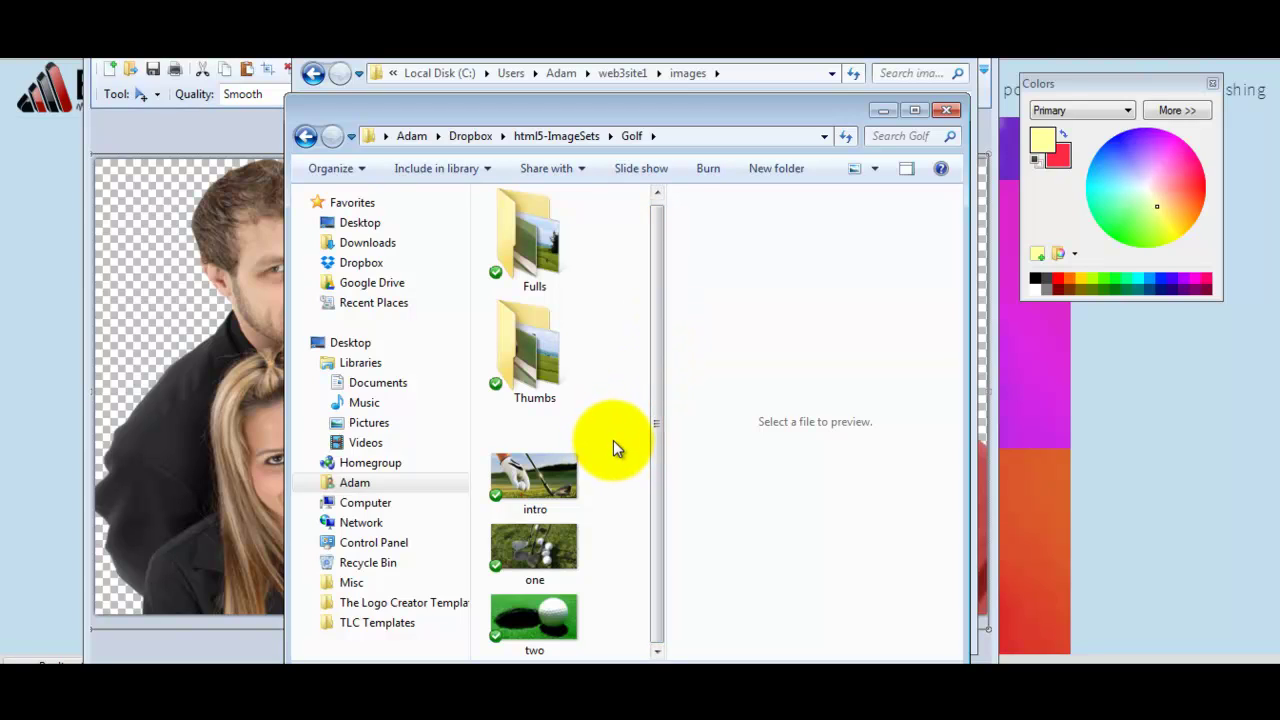
pyautogui.hotkey('ctrl', 'a')
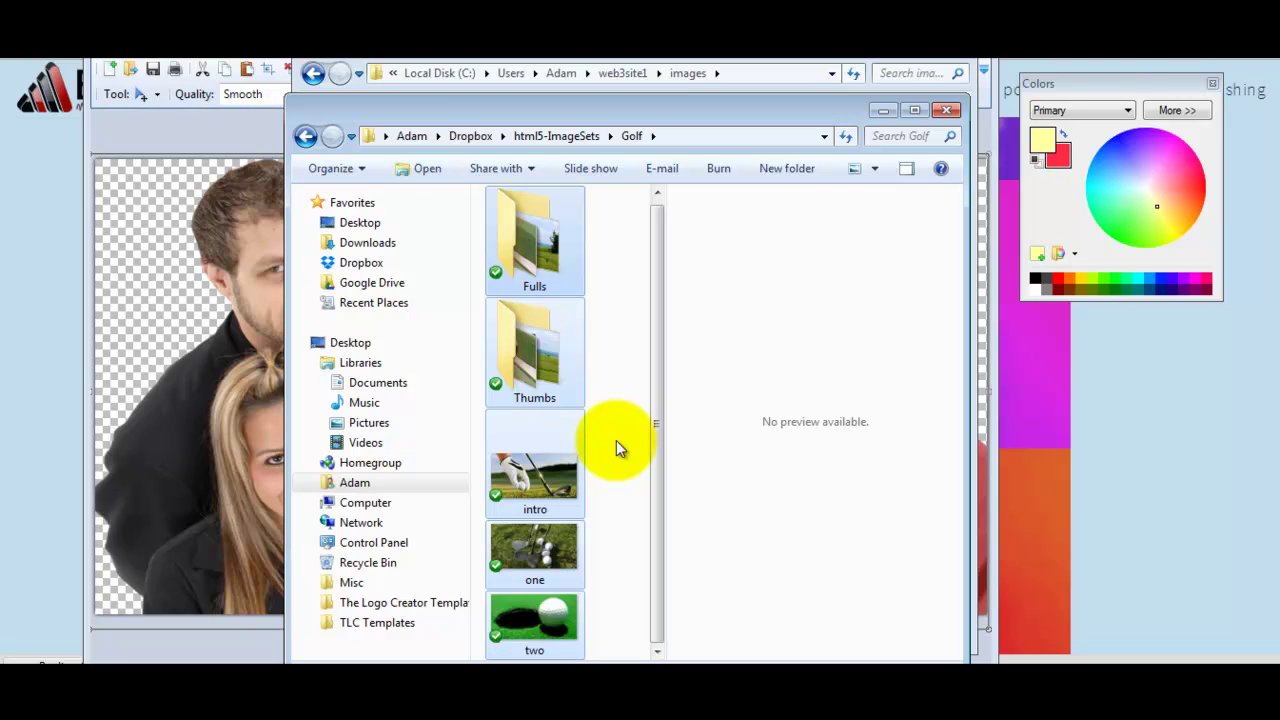
# Paste the Golf files into web3site1\images, merging folders and replacing all 14 conflicts.
pyautogui.click(517, 62)
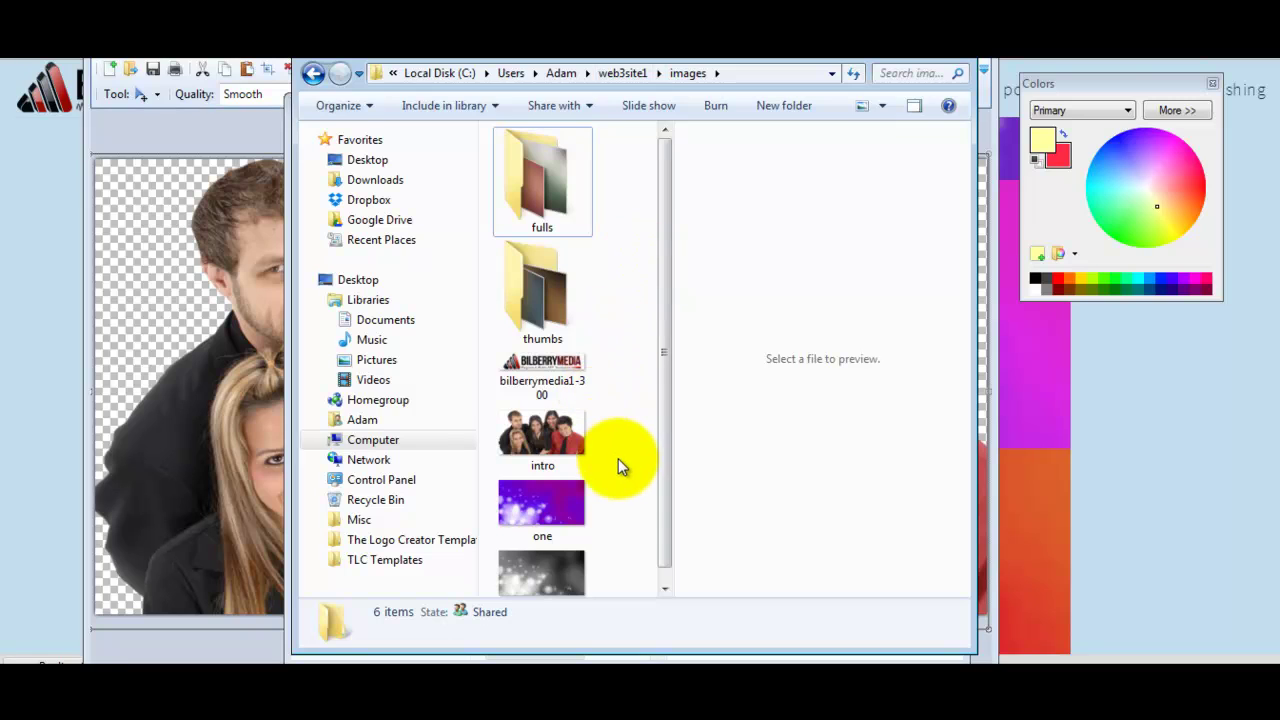
pyautogui.hotkey('ctrl', 'v')
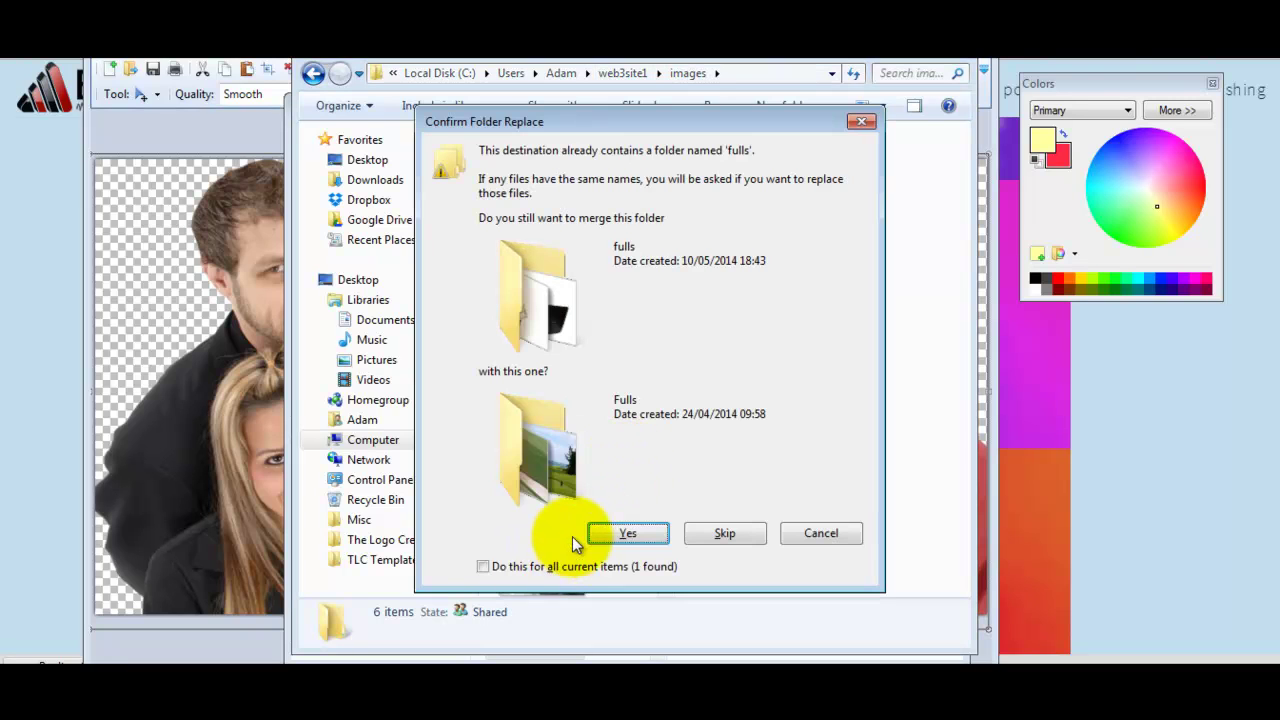
pyautogui.click(484, 567)
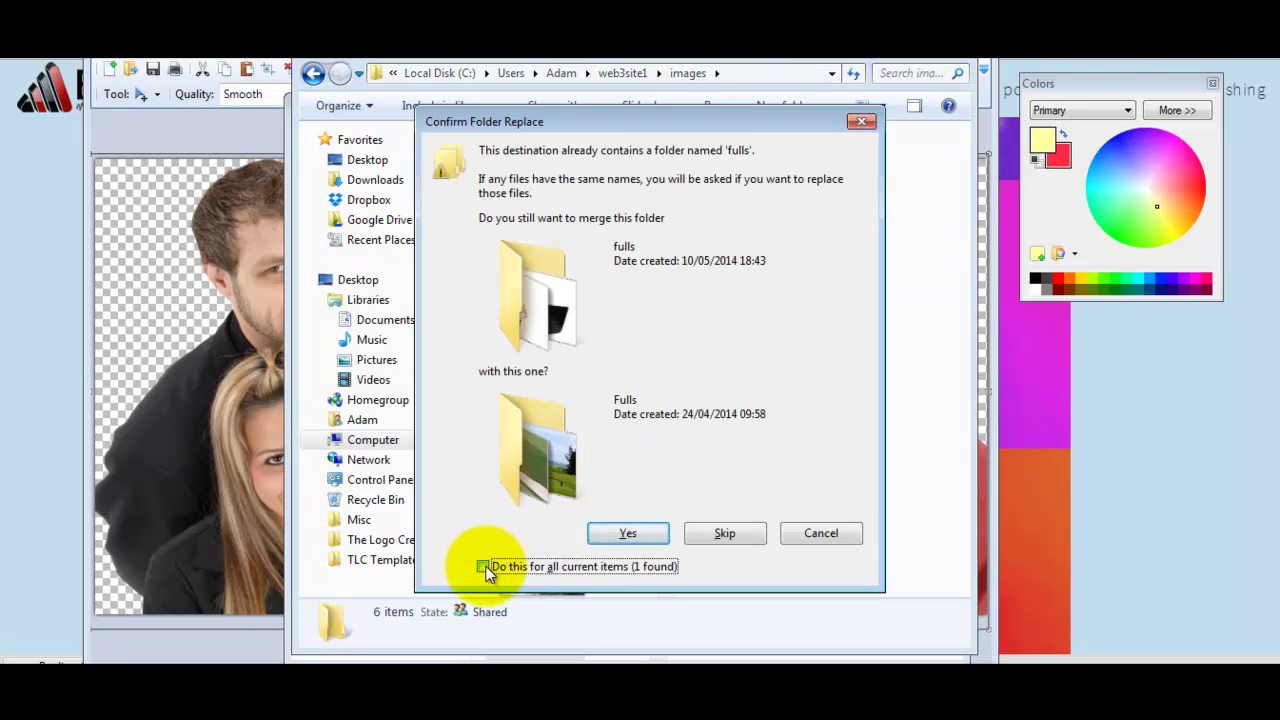
pyautogui.click(630, 535)
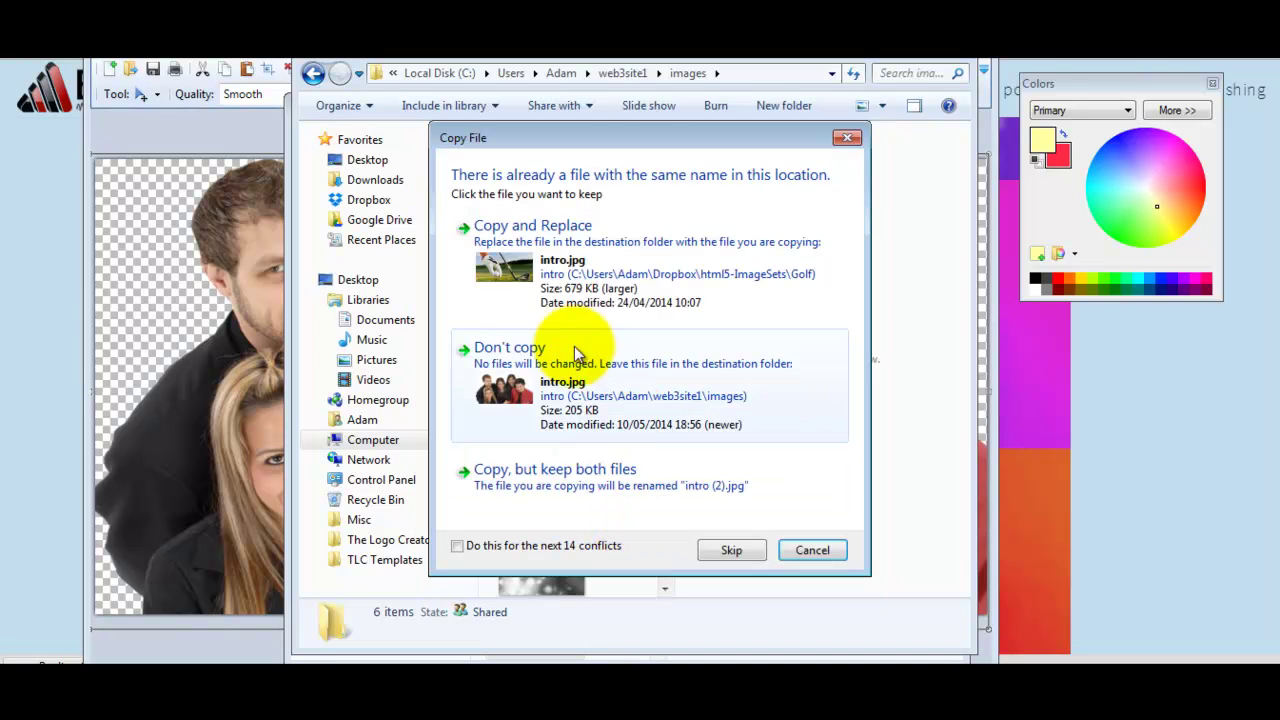
pyautogui.click(457, 547)
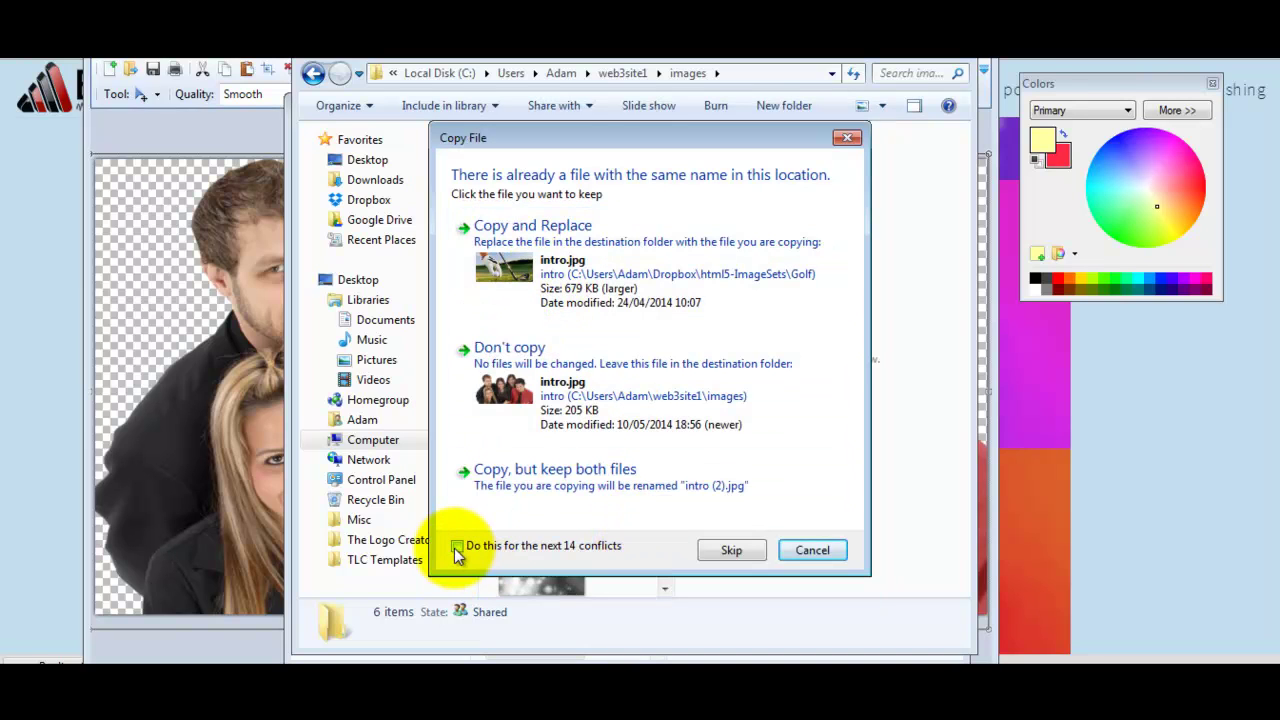
pyautogui.click(588, 248)
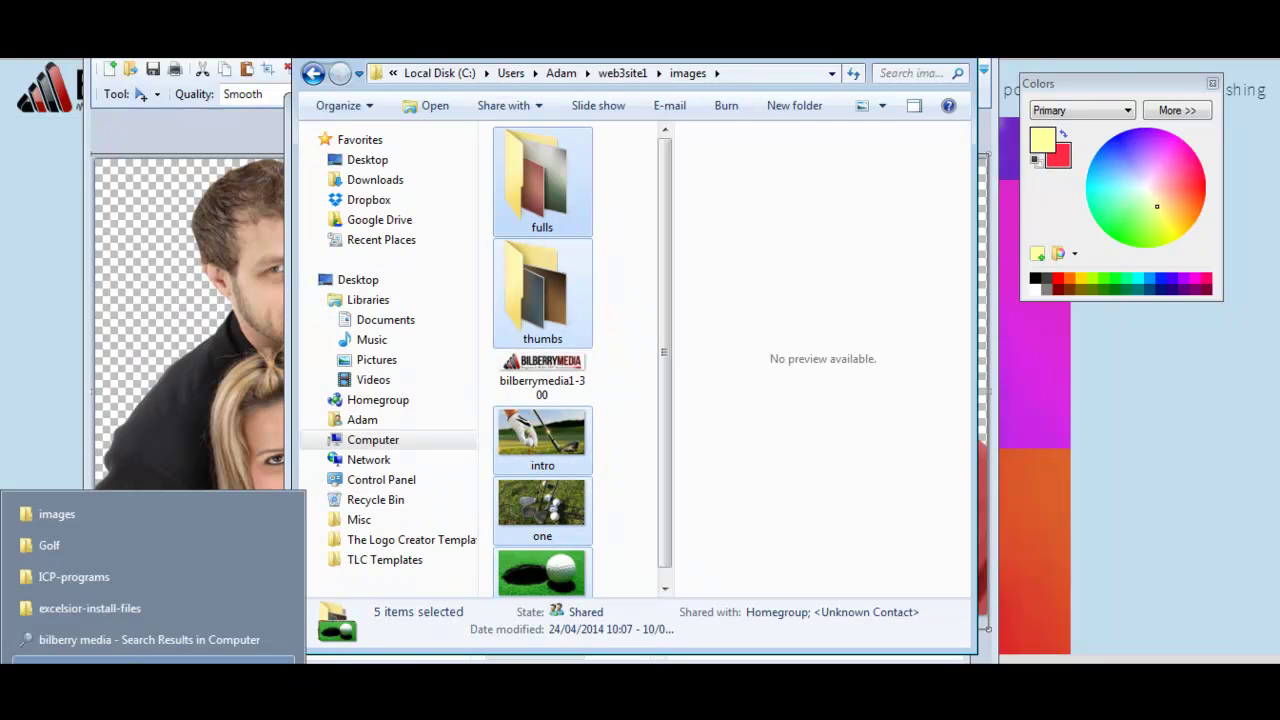
# Go back up to html5-ImageSets, open the Business set and select all five items.
pyautogui.click(94, 547)
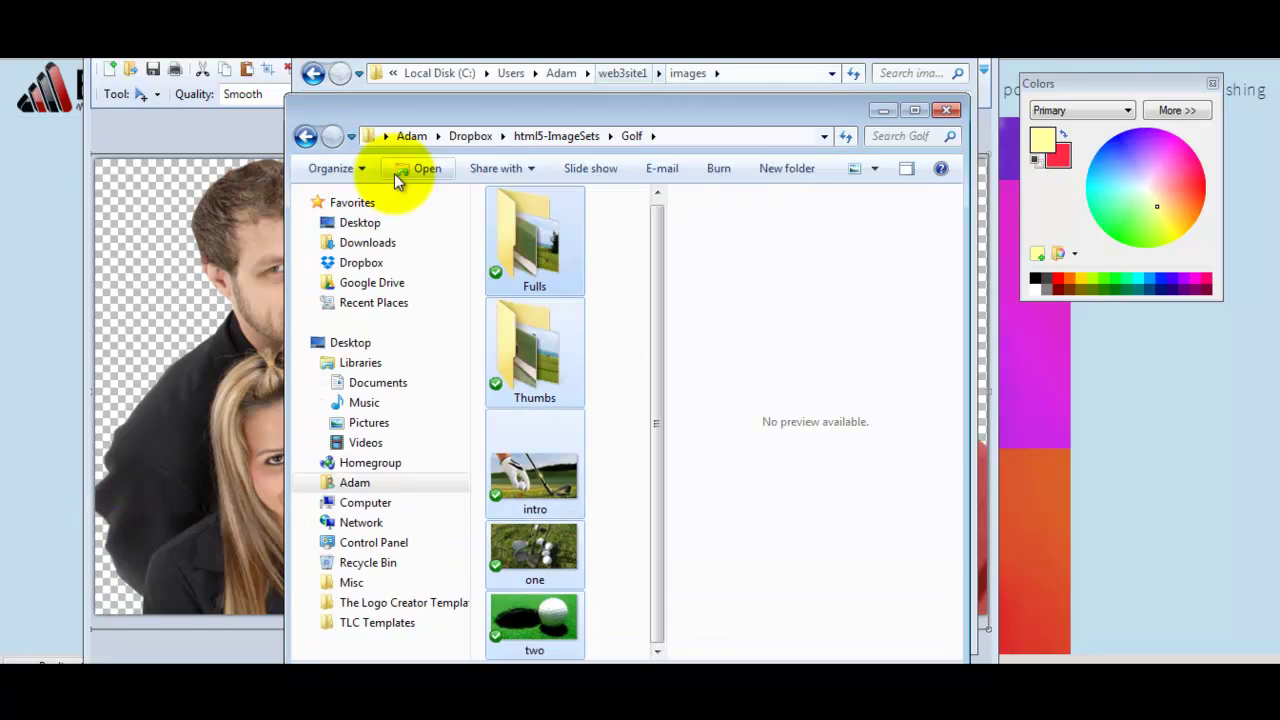
pyautogui.click(548, 138)
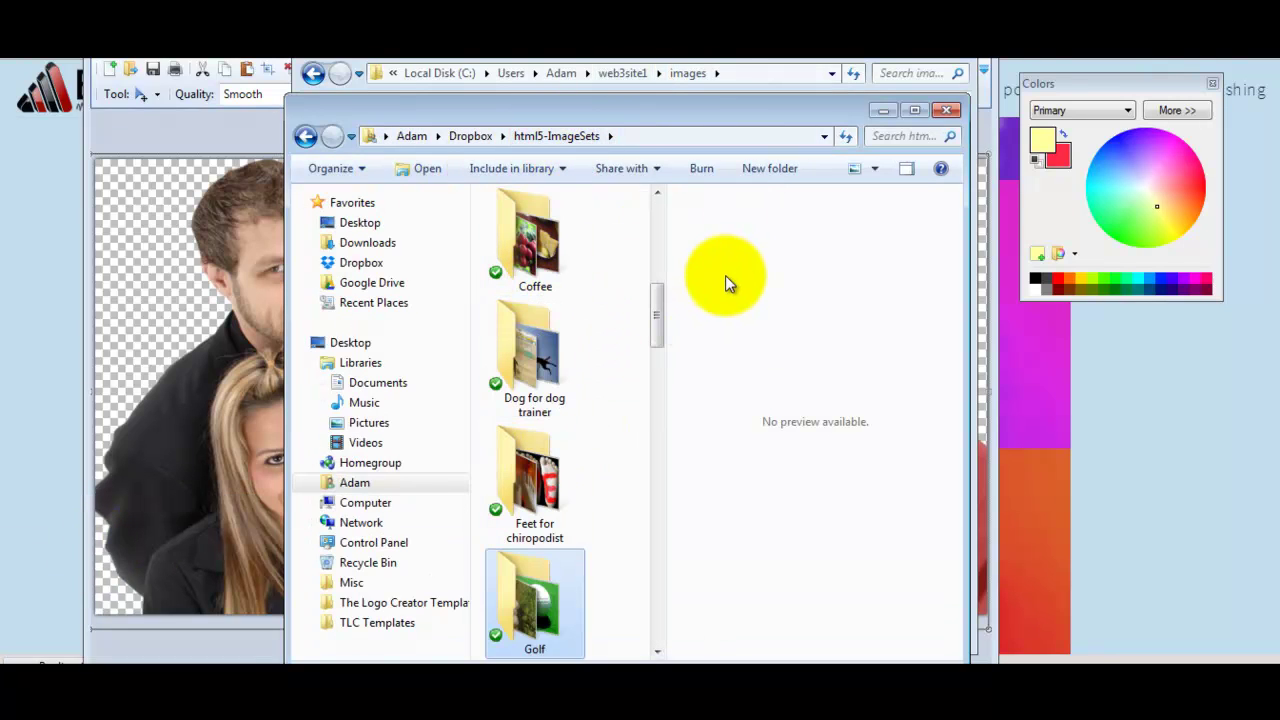
pyautogui.click(656, 245)
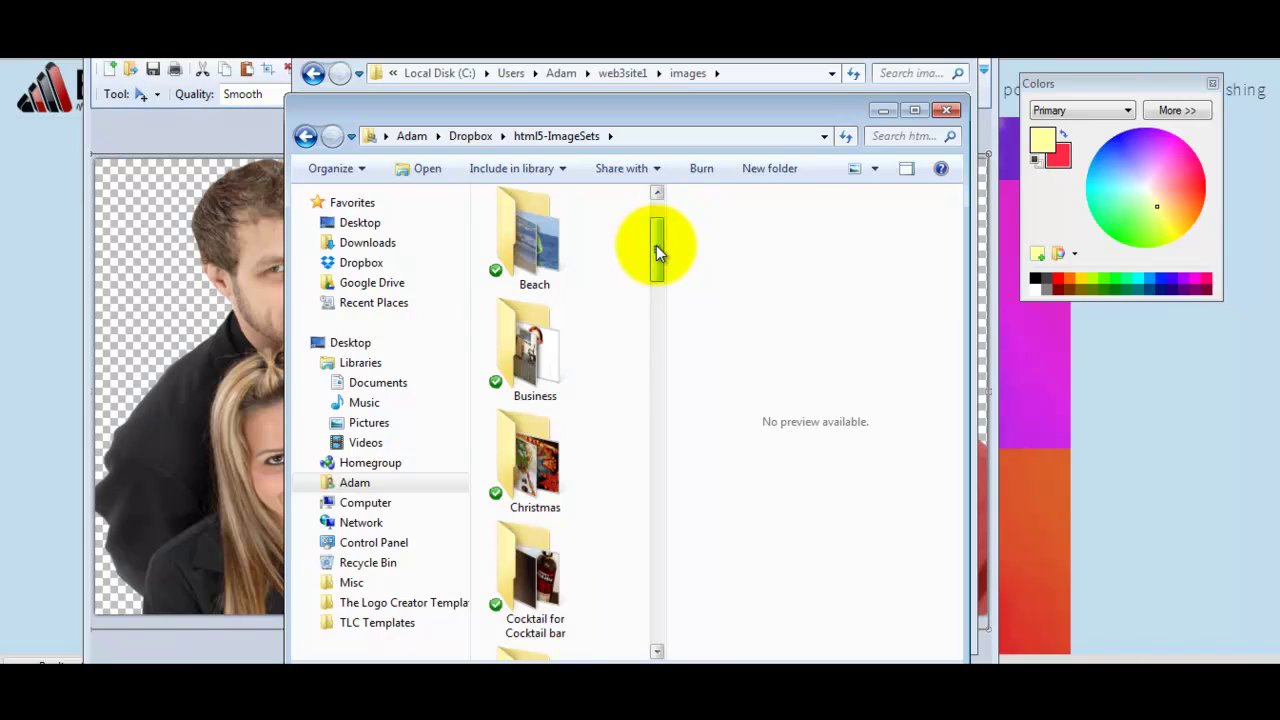
pyautogui.doubleClick(545, 355)
pyautogui.hotkey('ctrl', 'a')
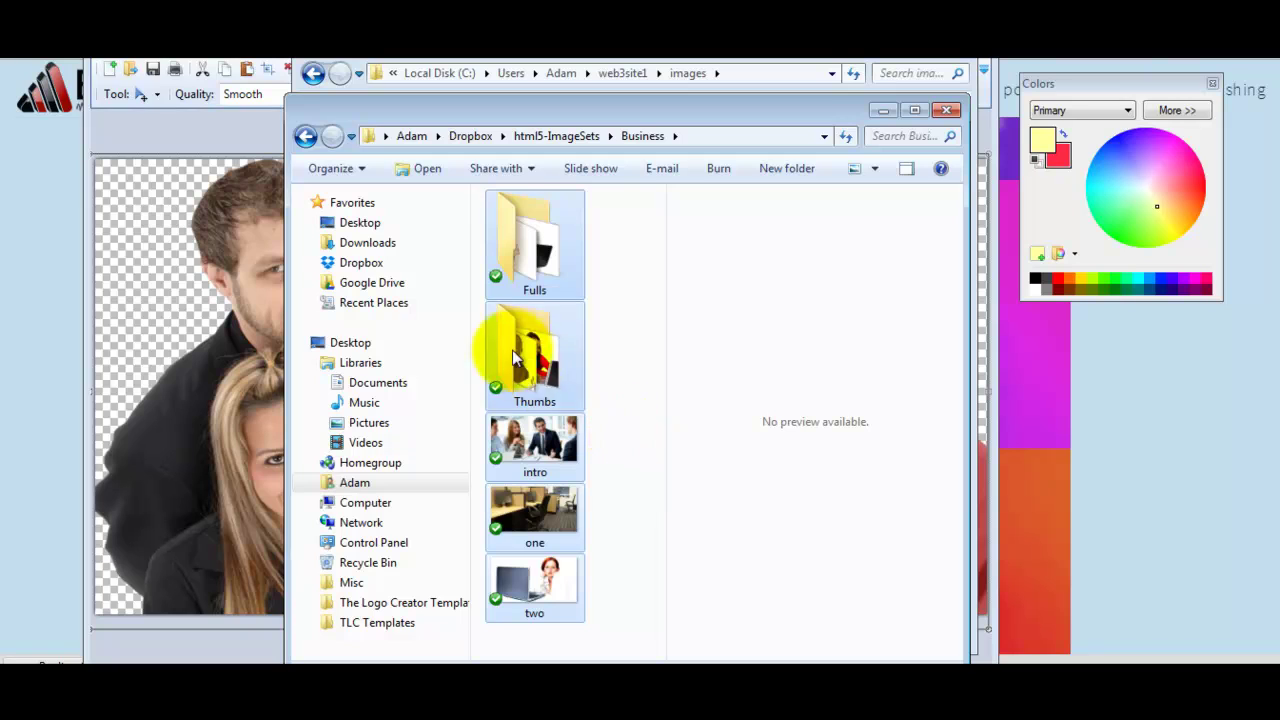
# Paste the Business files into web3site1\images, merging folders and replacing all 14 conflicts.
pyautogui.click(556, 86)
pyautogui.click(610, 438)
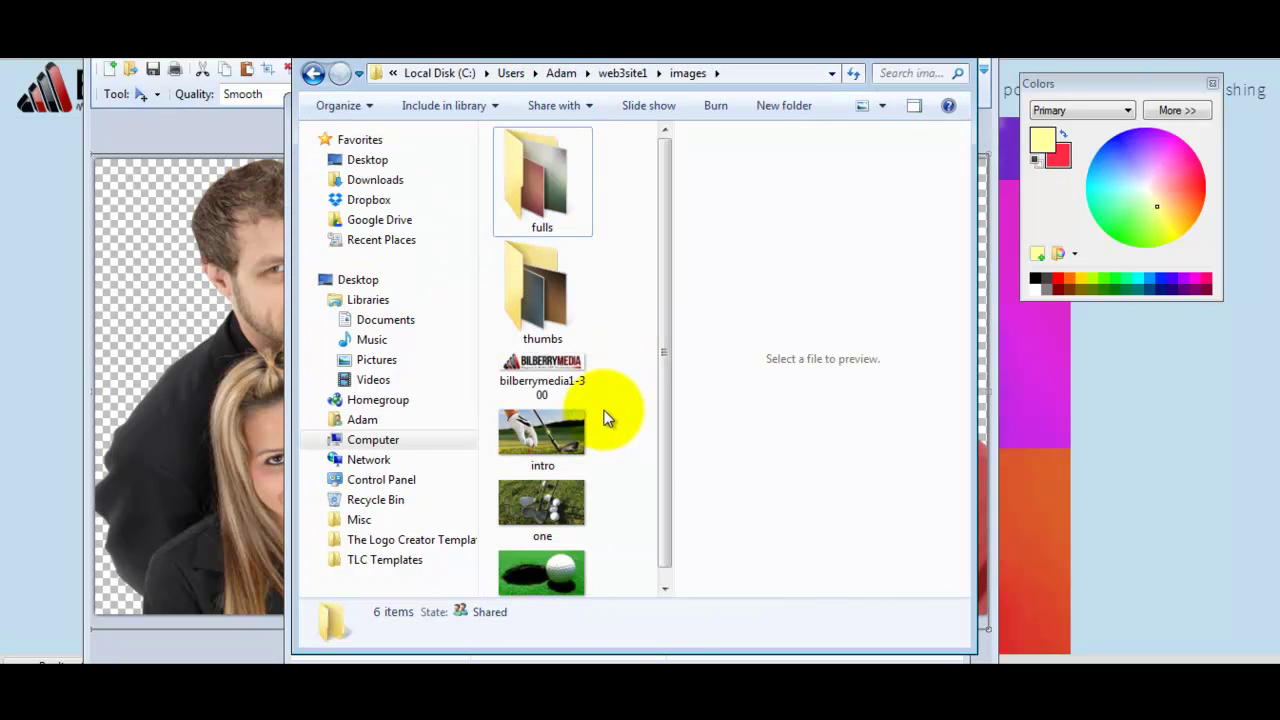
pyautogui.hotkey('ctrl', 'v')
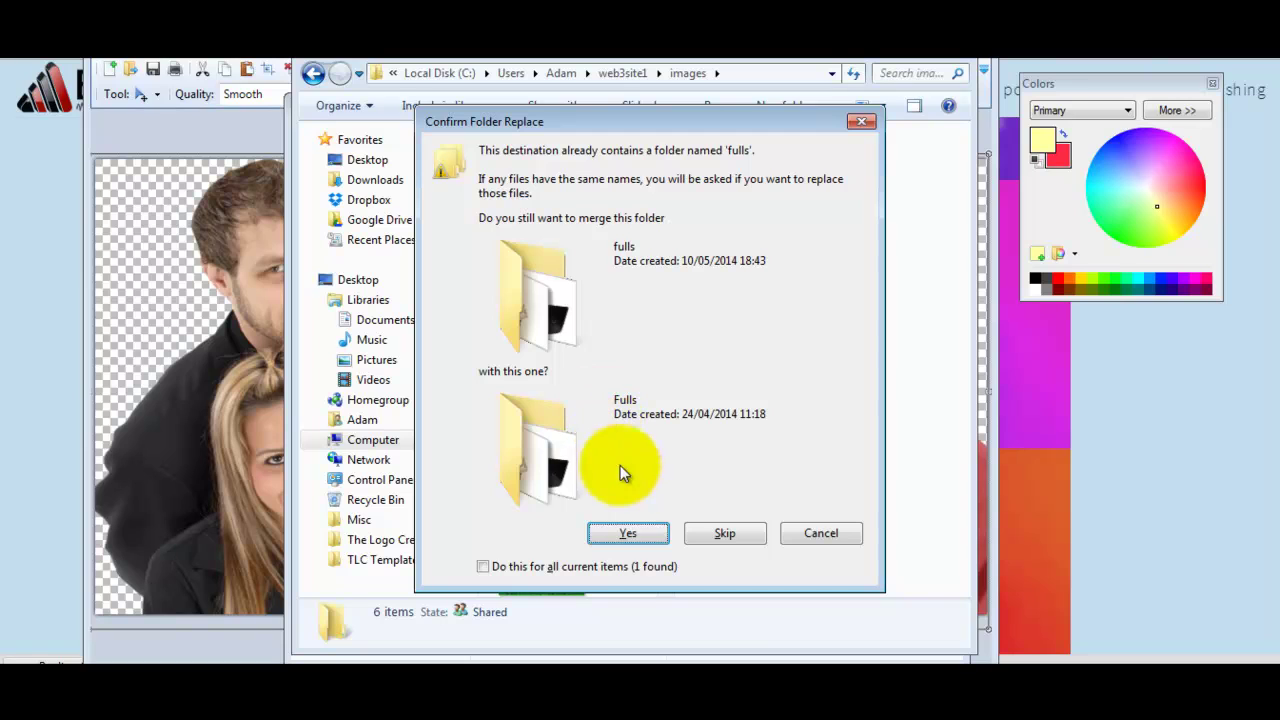
pyautogui.click(484, 567)
pyautogui.click(612, 534)
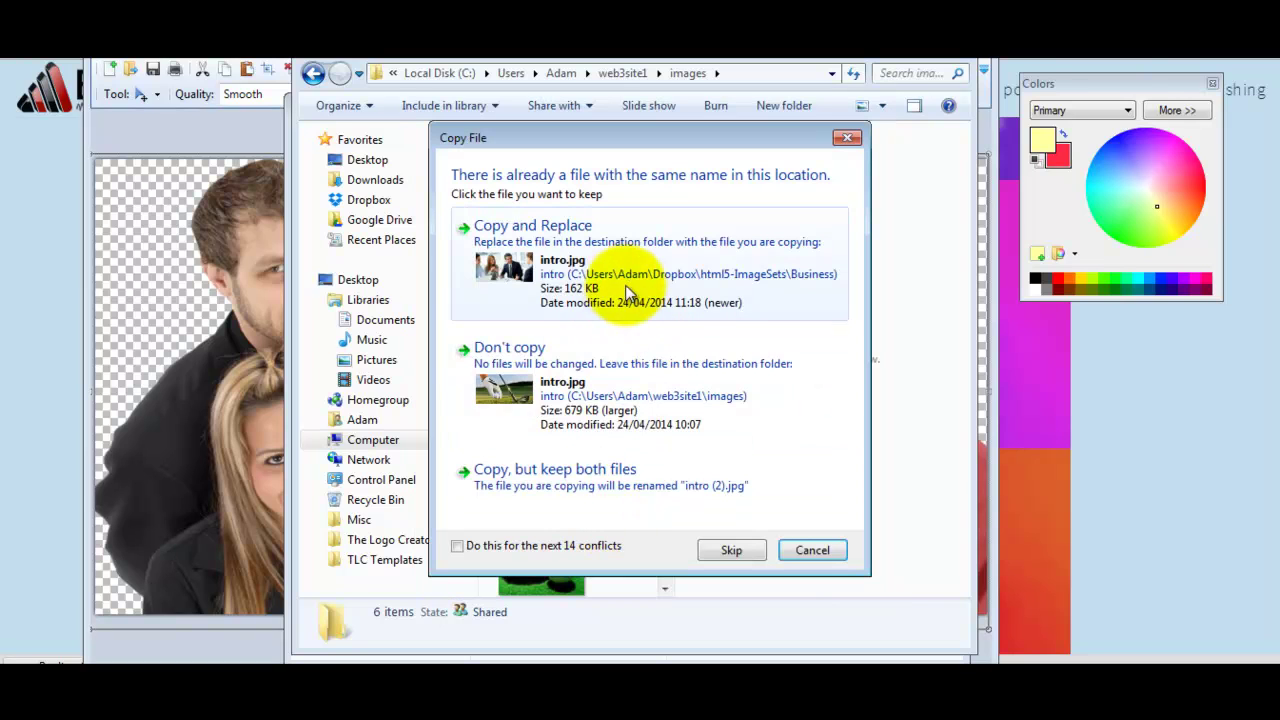
pyautogui.click(457, 546)
pyautogui.click(590, 292)
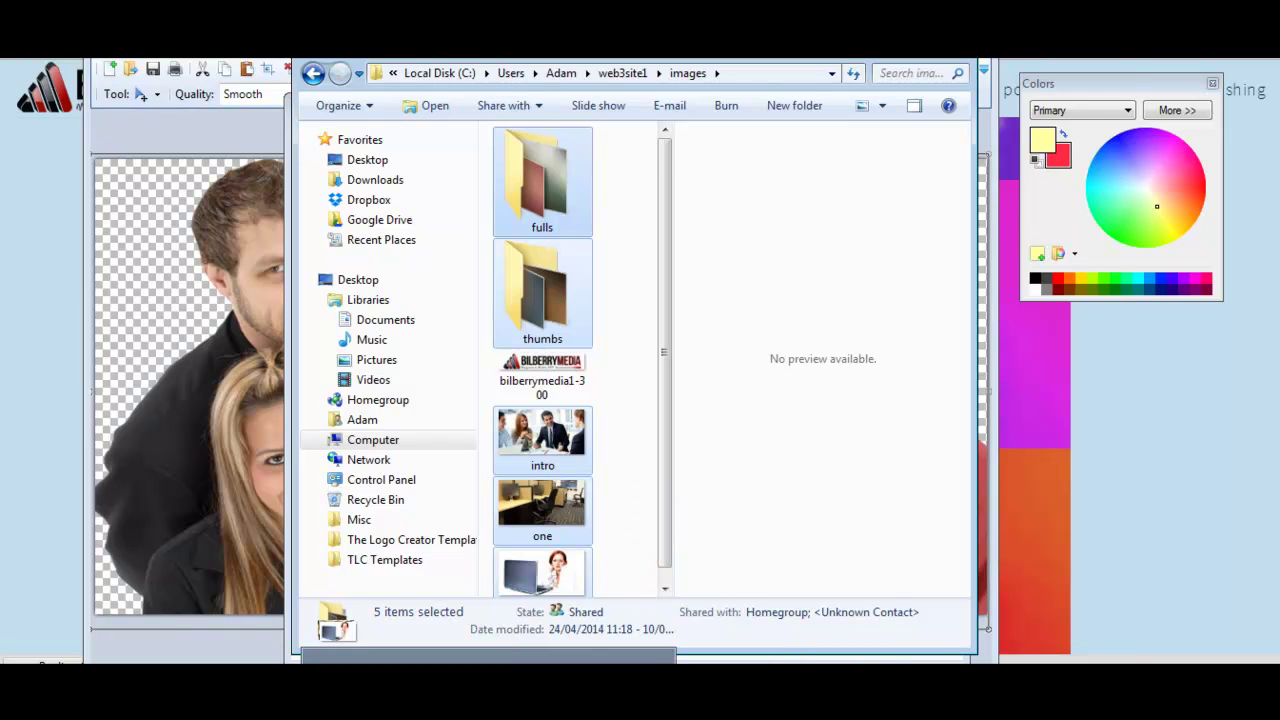
# In FileZilla, open the local site images folder and the server's bilberry/images folder.
pyautogui.click(450, 700)
pyautogui.doubleClick(545, 425)
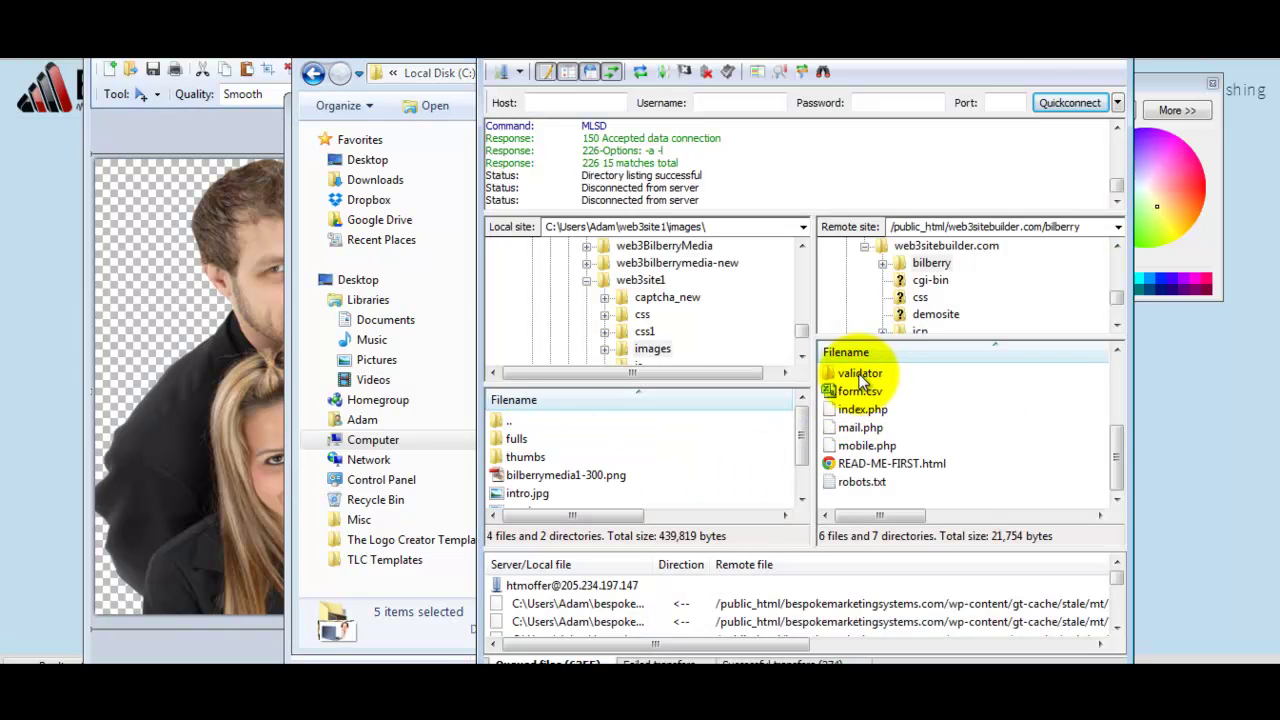
pyautogui.scroll(3, 1110, 395)
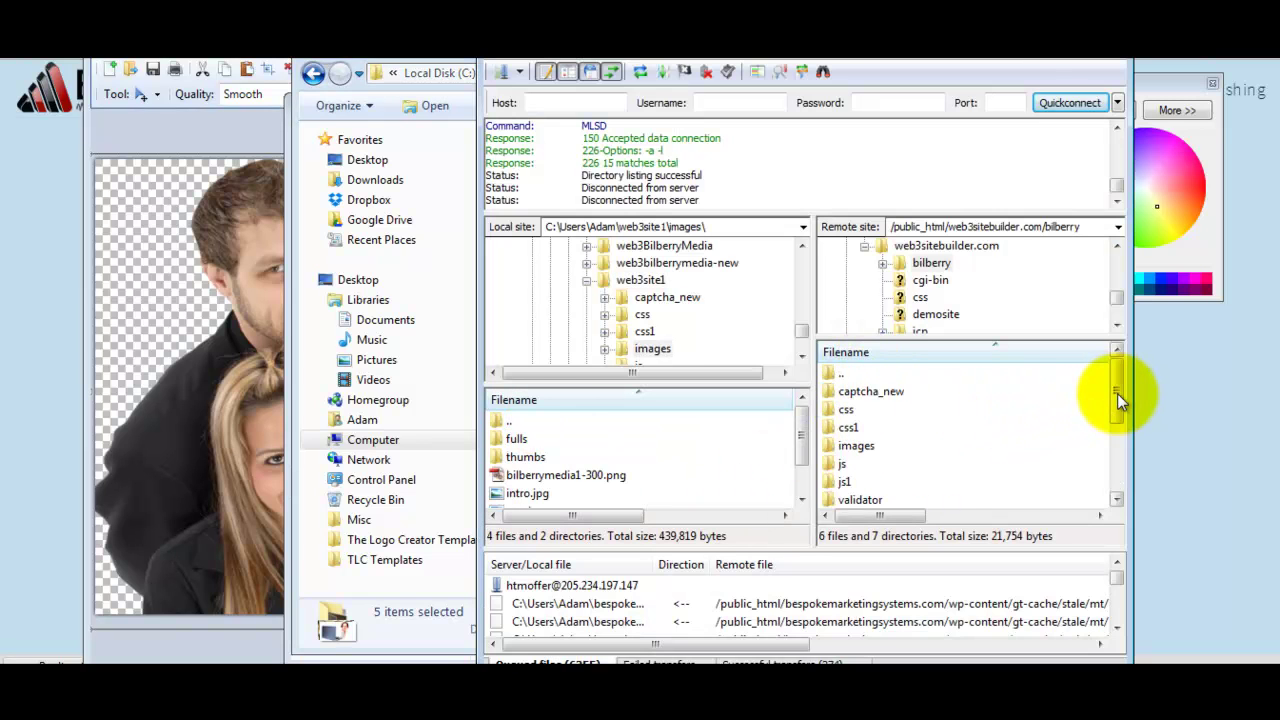
pyautogui.click(863, 448)
pyautogui.doubleClick(863, 448)
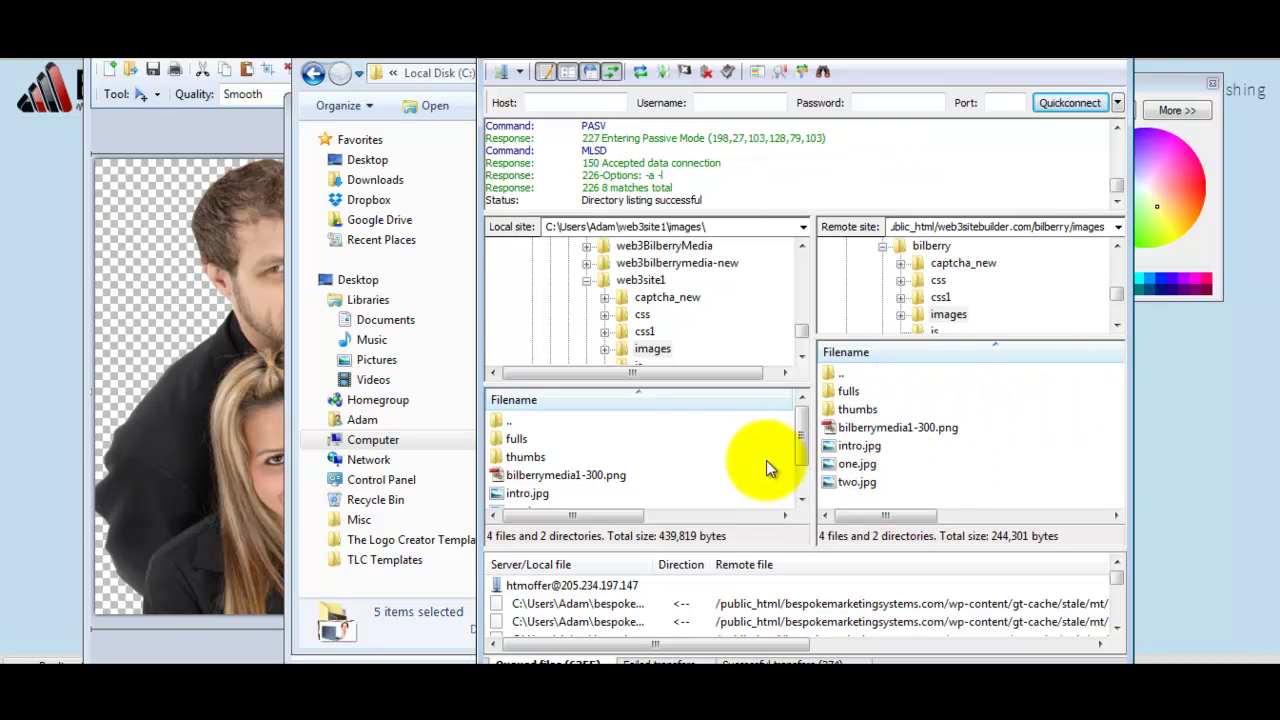
# Upload fulls through two.jpg to the server, overwriting existing files for the whole queue.
pyautogui.click(497, 438)
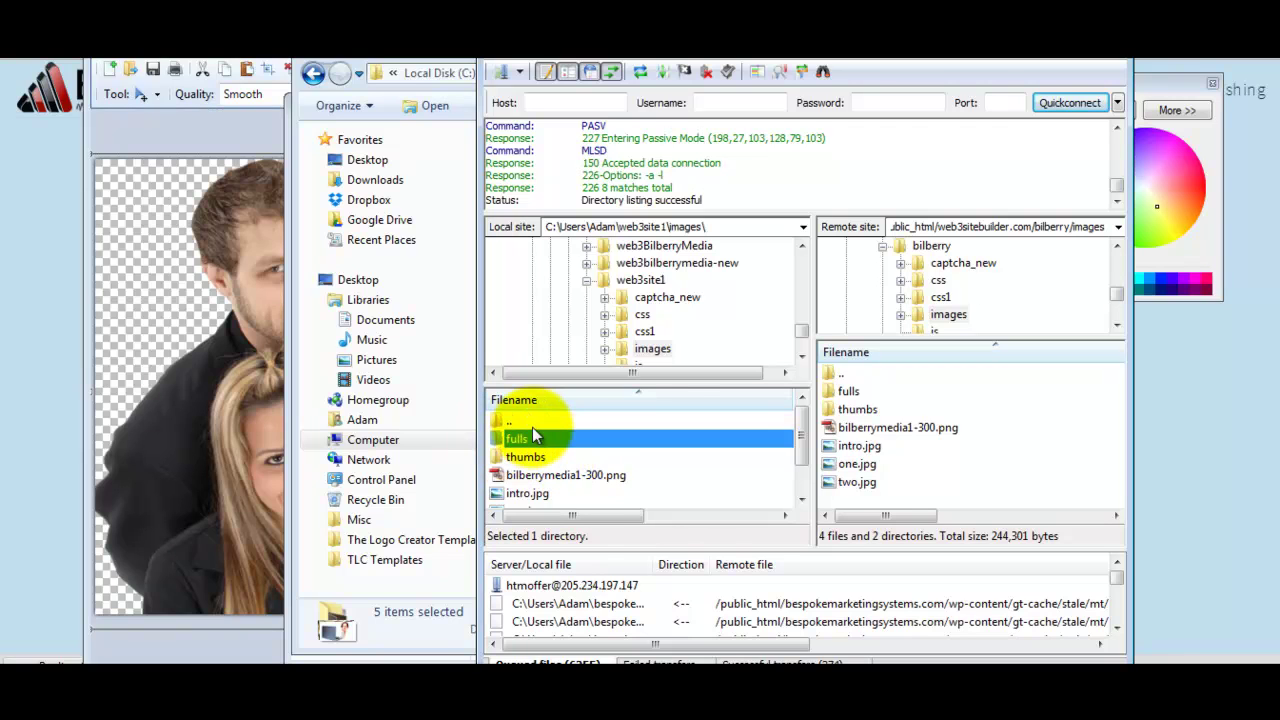
pyautogui.scroll(-1, 775, 432)
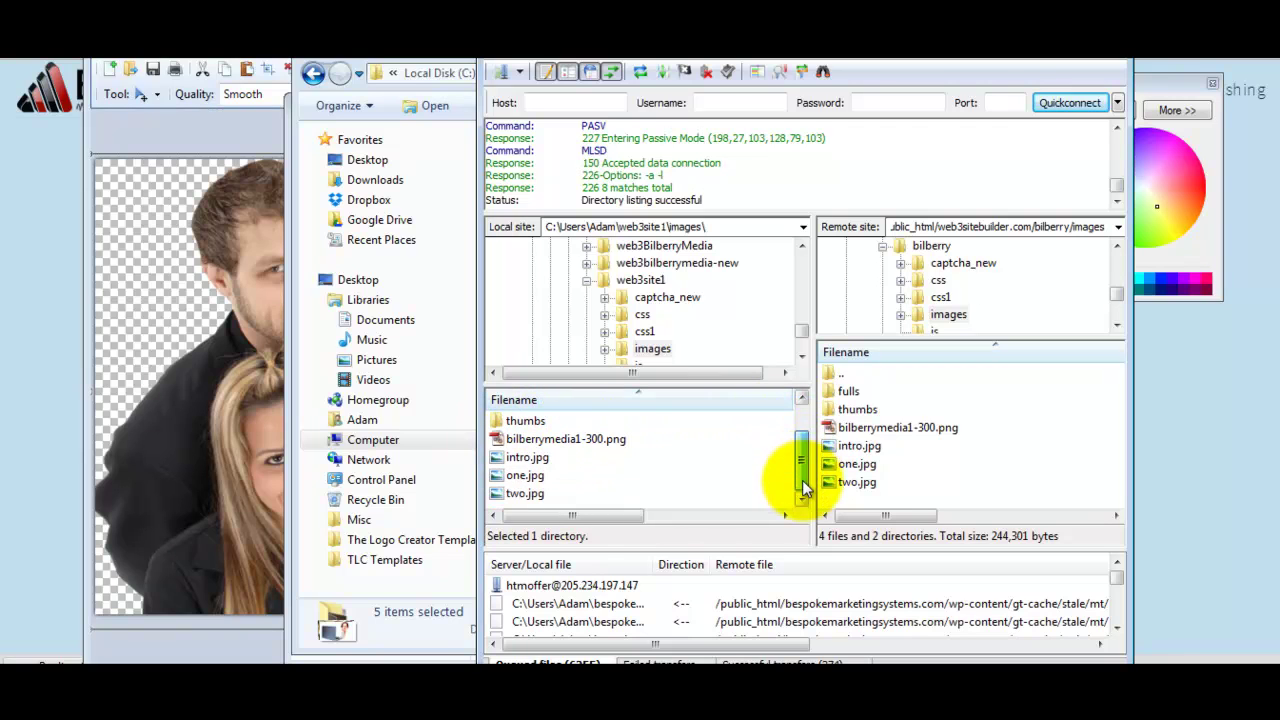
pyautogui.keyDown('shift'); pyautogui.click(537, 492); pyautogui.keyUp('shift')
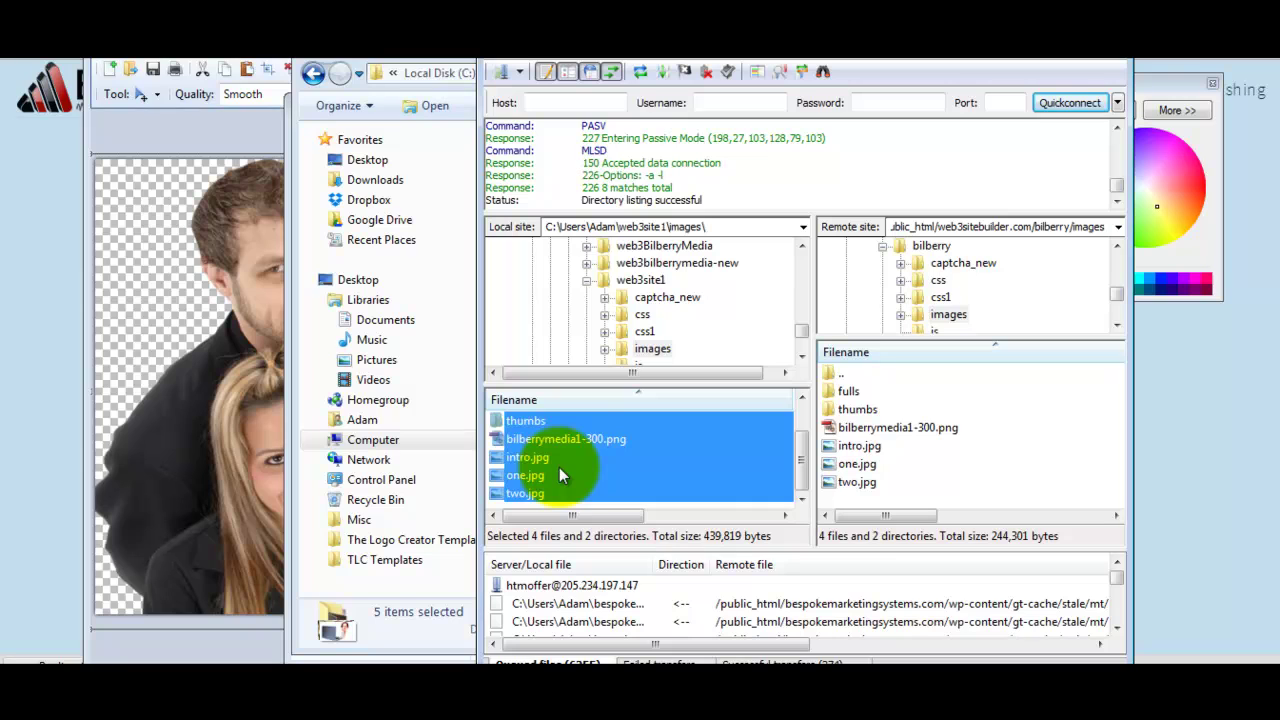
pyautogui.moveTo(559, 470); pyautogui.dragTo(890, 476)
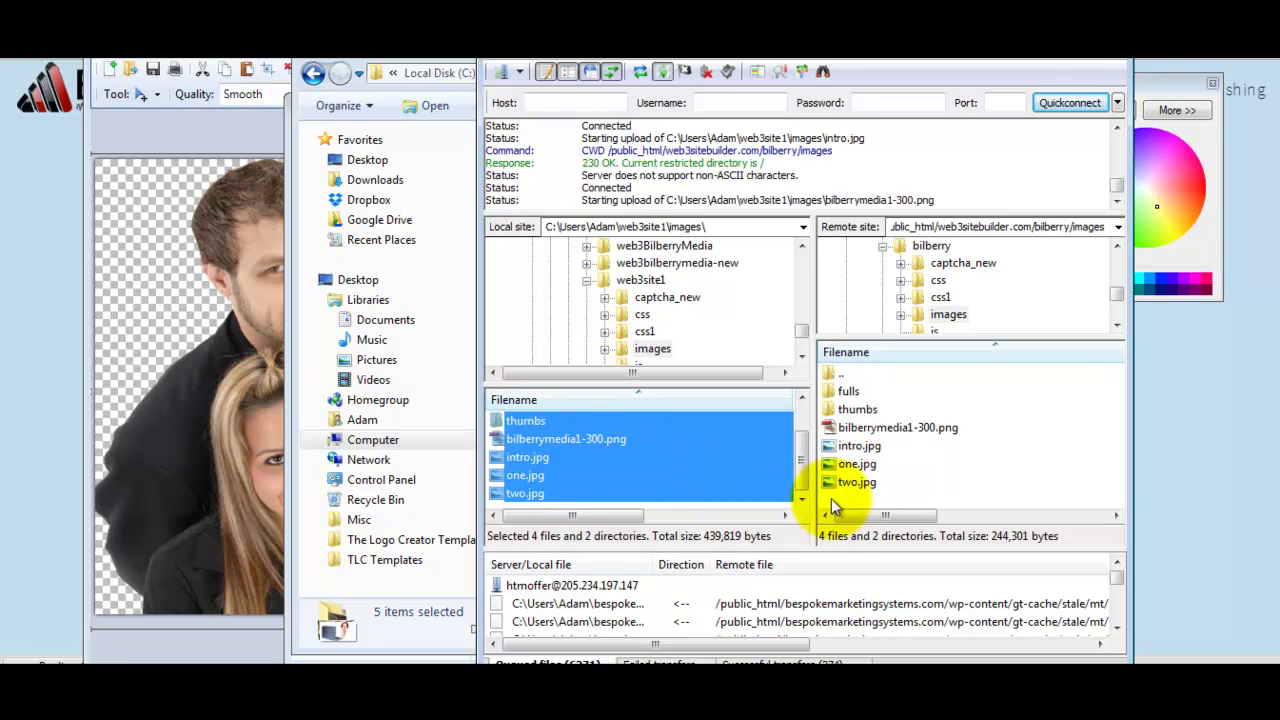
pyautogui.click(843, 413)
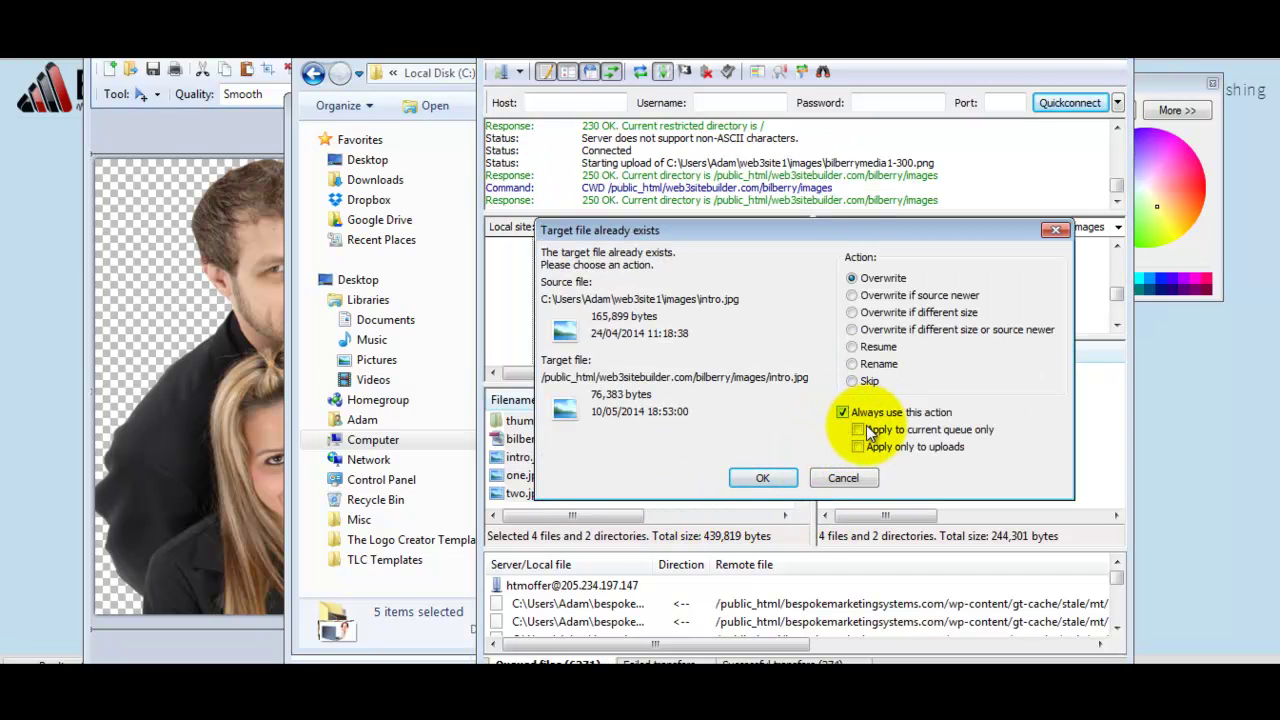
pyautogui.click(857, 430)
pyautogui.click(761, 481)
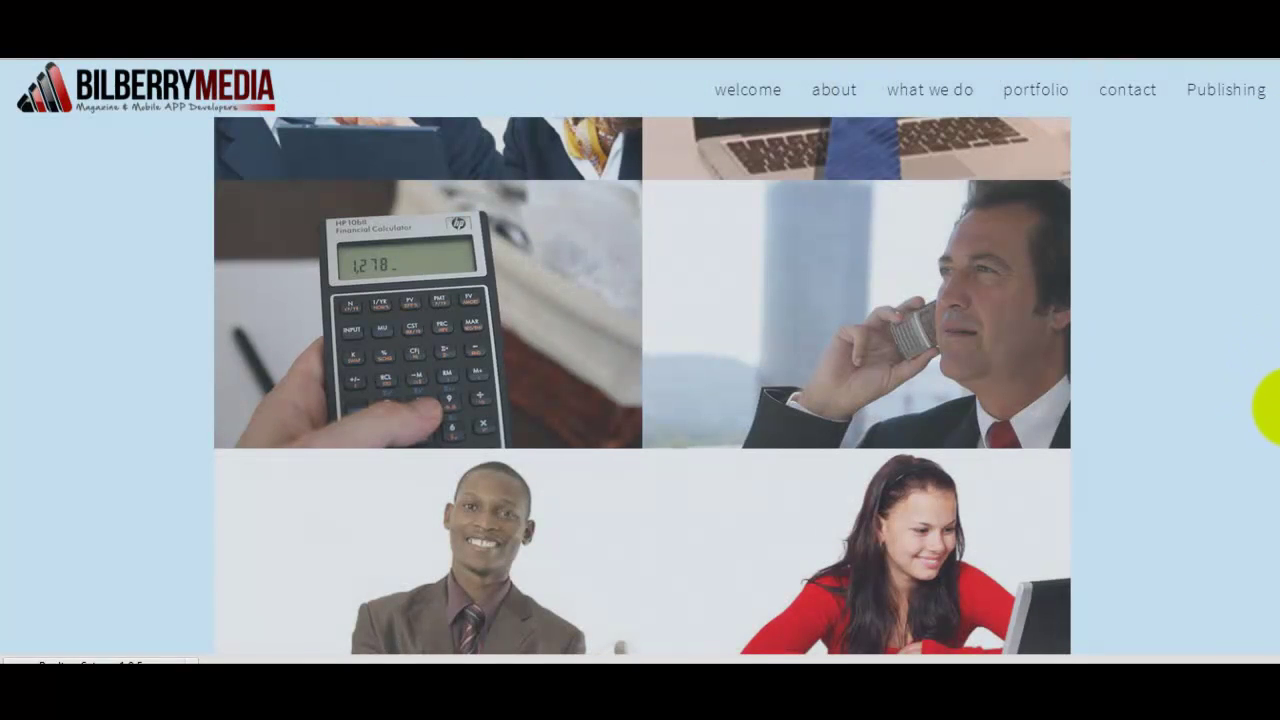
# View the about, what we do and portfolio sections, then preview and close the first portfolio image.
pyautogui.click(843, 95)
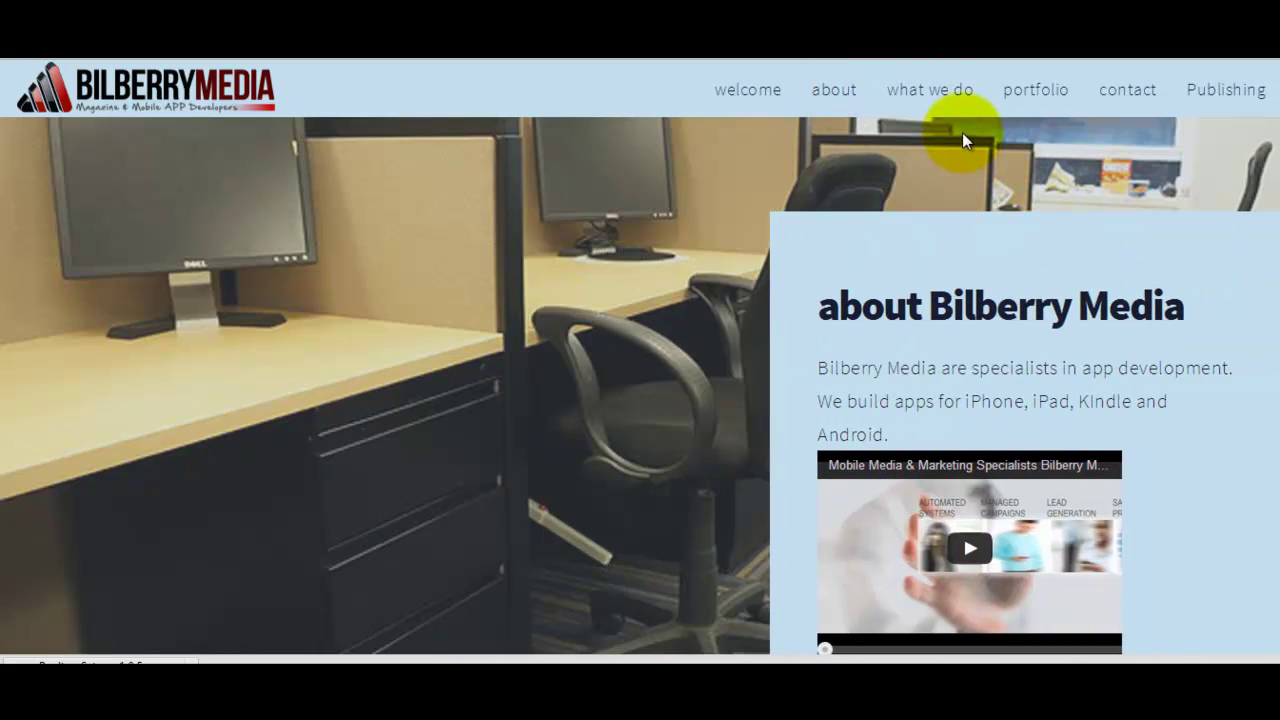
pyautogui.click(930, 92)
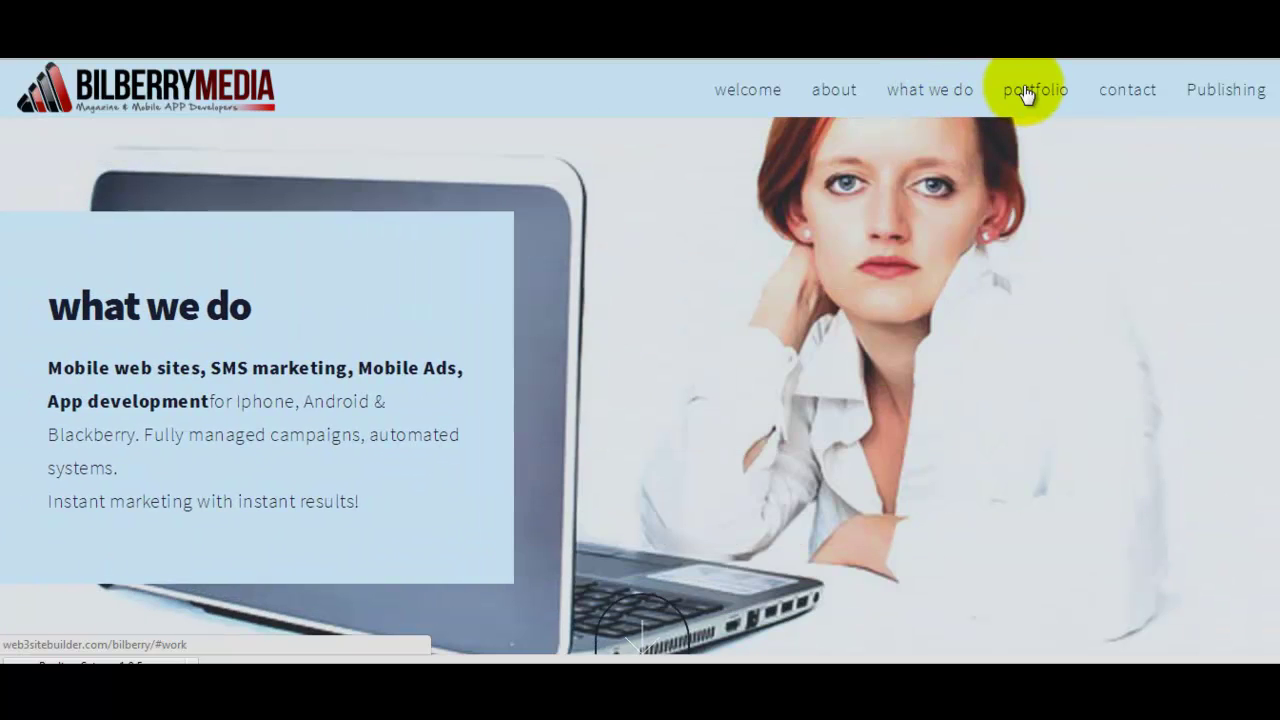
pyautogui.click(1027, 92)
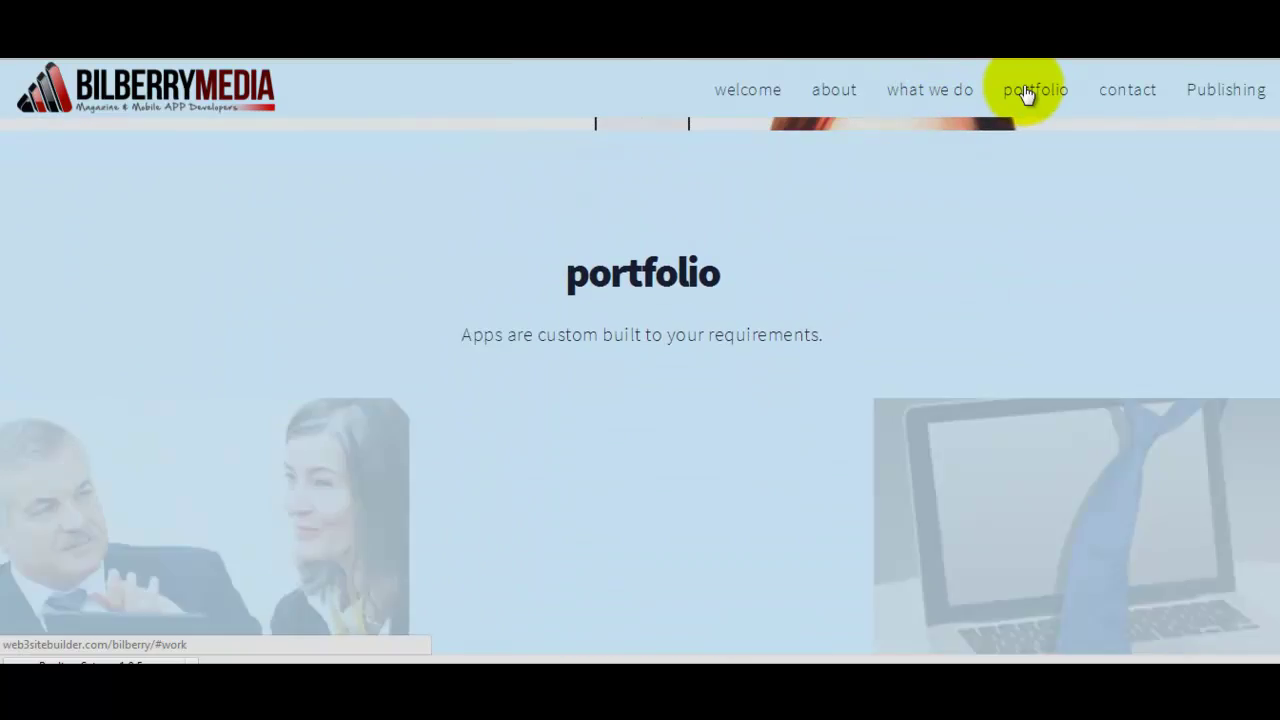
pyautogui.click(519, 545)
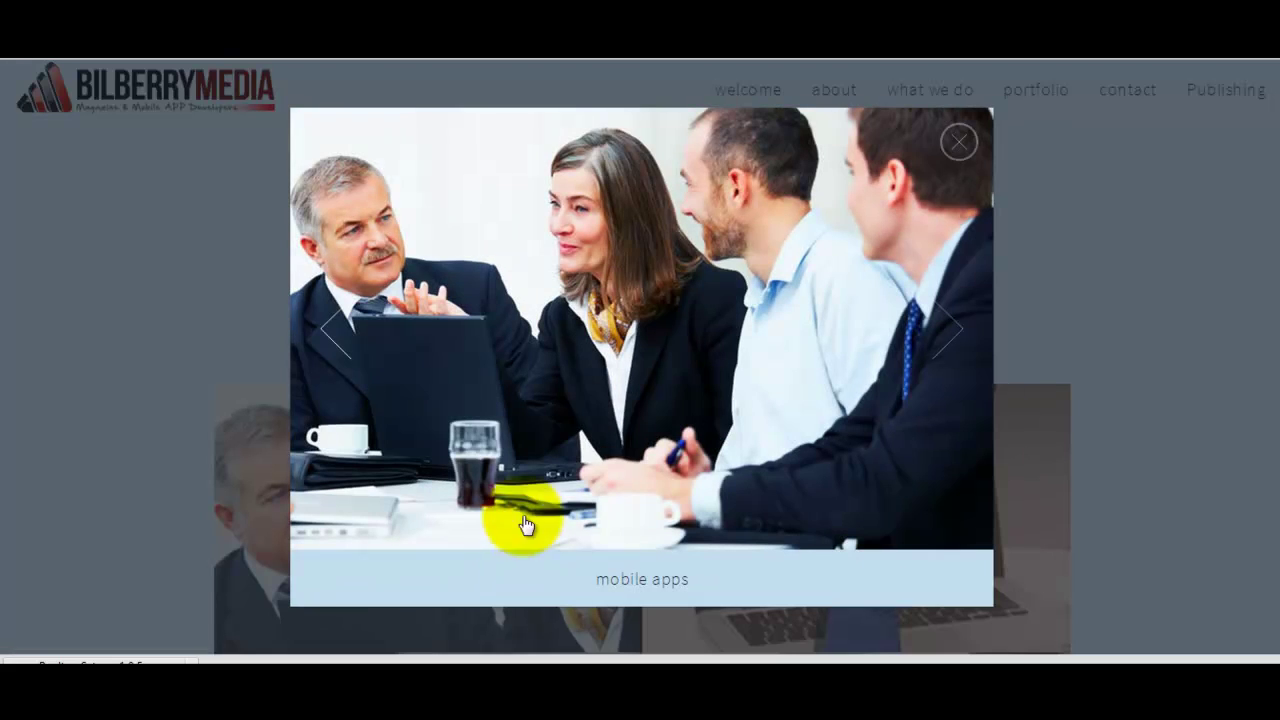
pyautogui.click(960, 142)
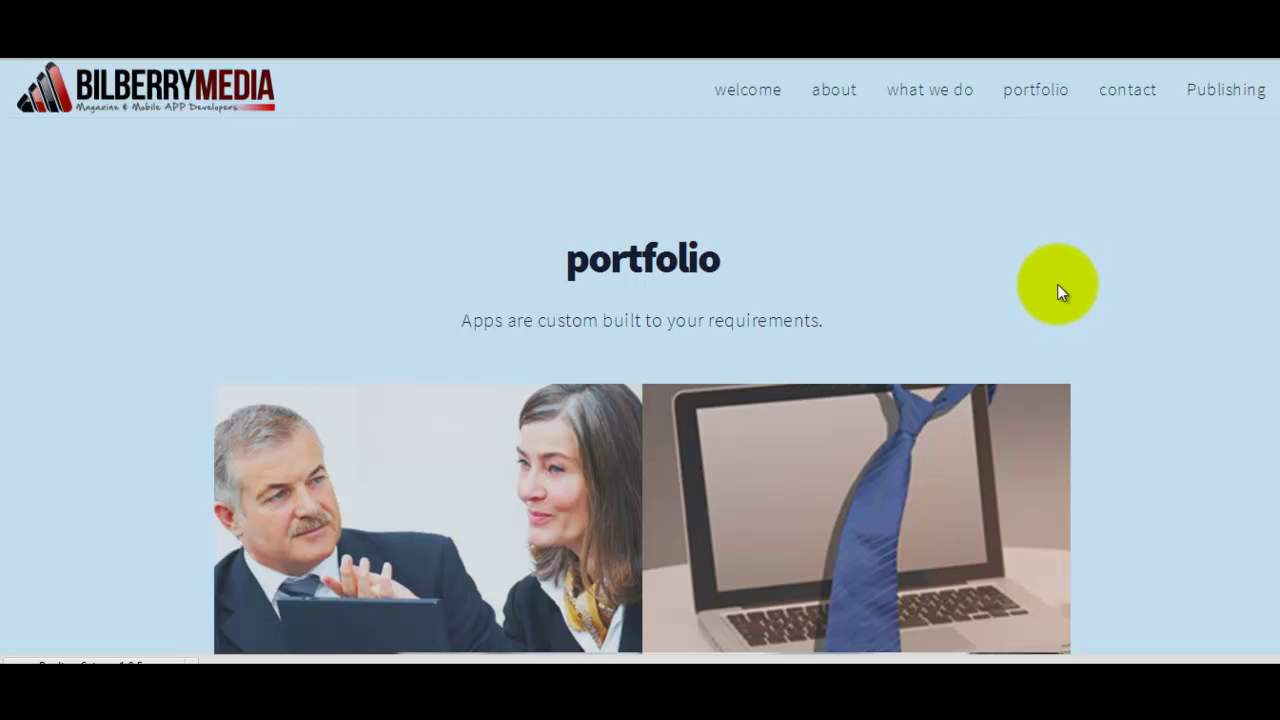